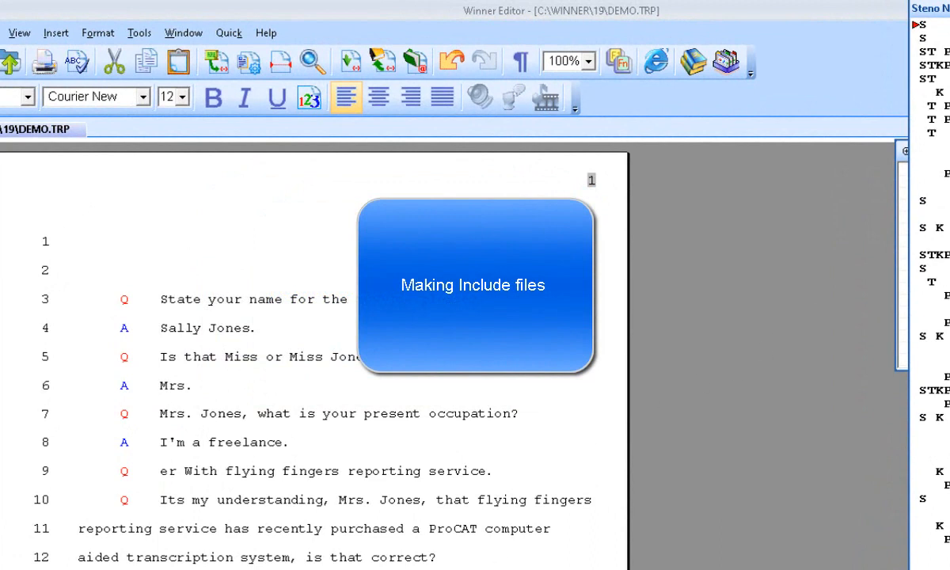
Close the DEMO.TRP transcript and exit the editor to return to the Winner main screen
click(572, 410)
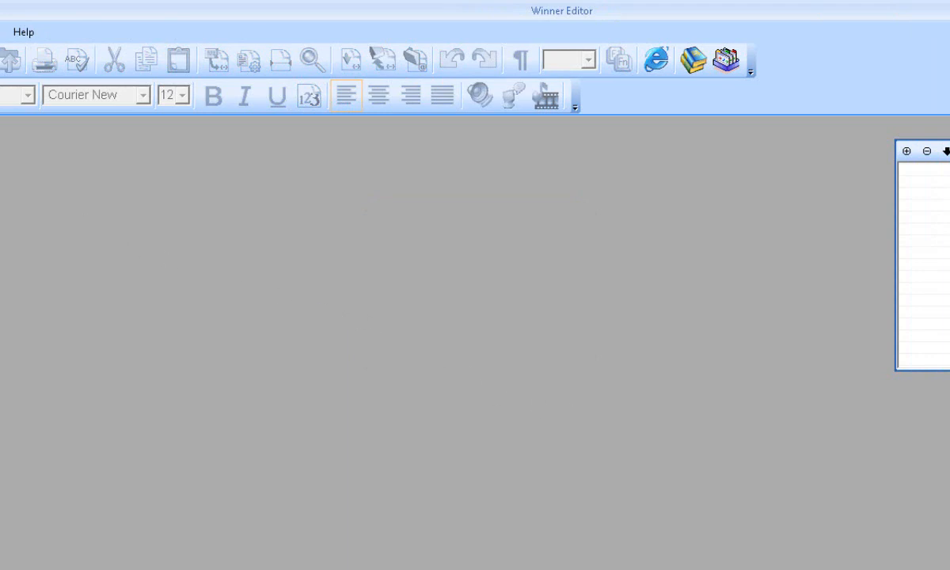
key(ctrl+o)
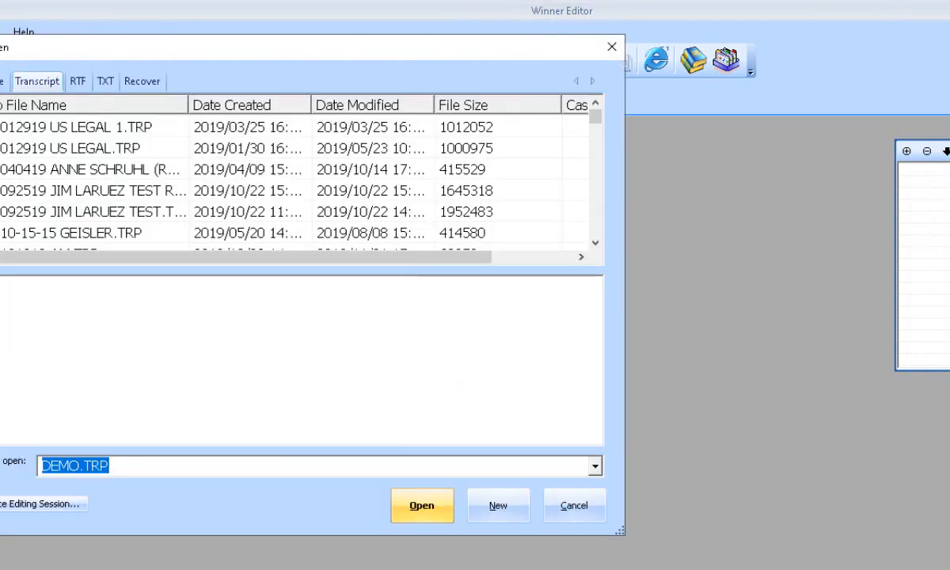
click(572, 510)
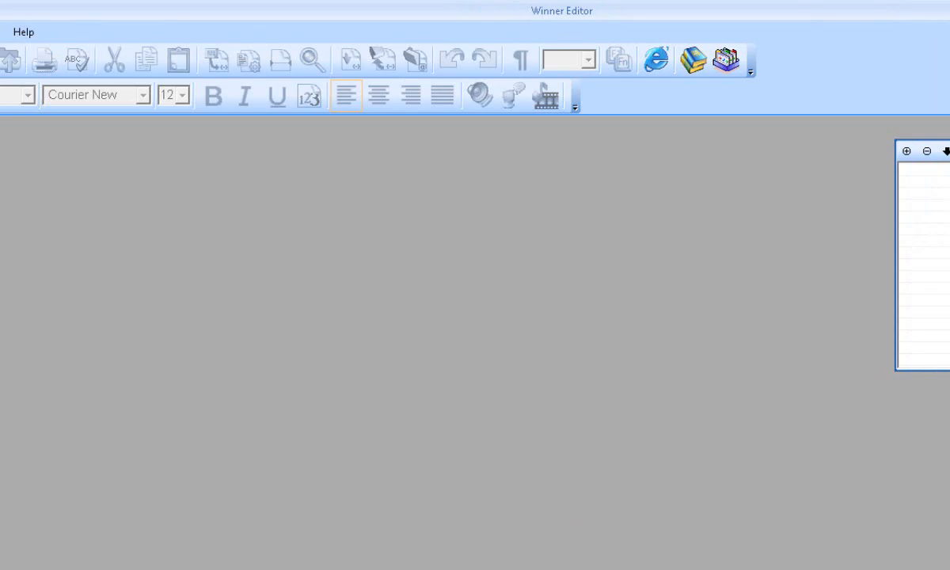
key(alt+F4)
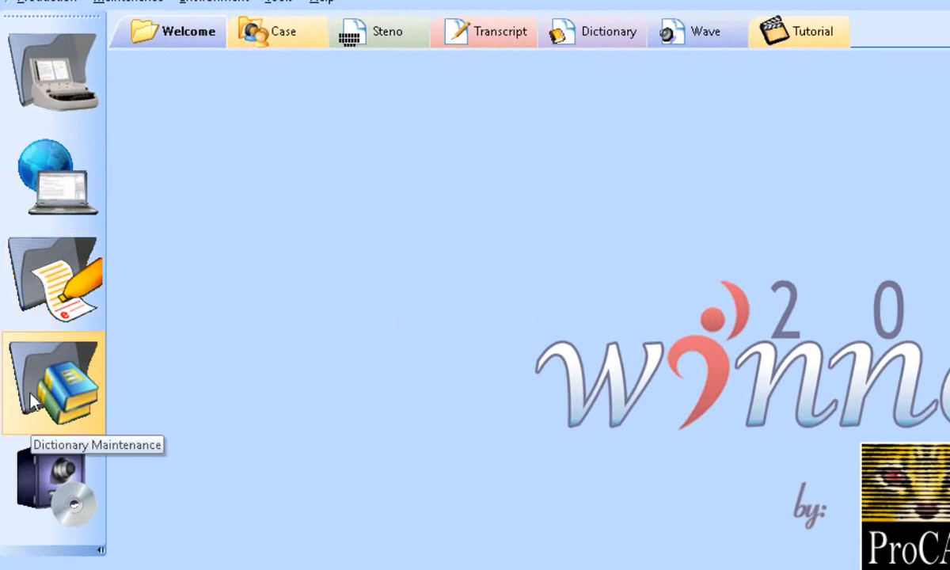
Create a new transcript in the transcript editor using the UNIVERSAL V1.LAY page layout
click(44, 259)
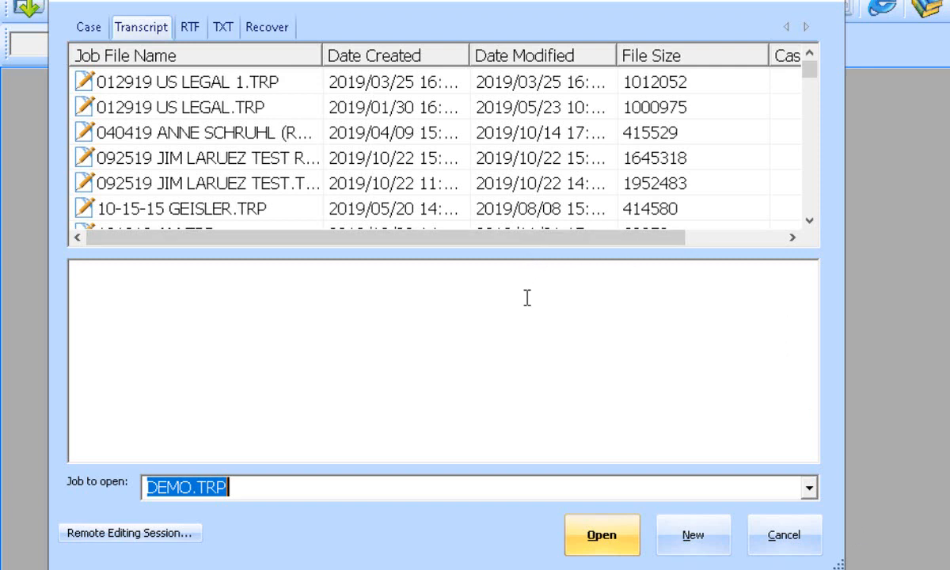
click(693, 536)
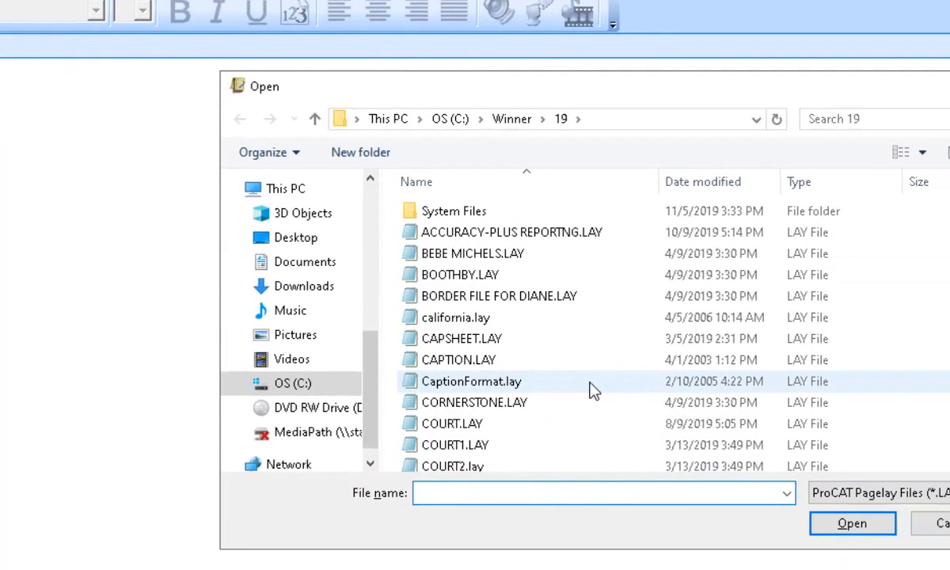
scroll(764, 426, down, 4)
scroll(420, 354, down, 2)
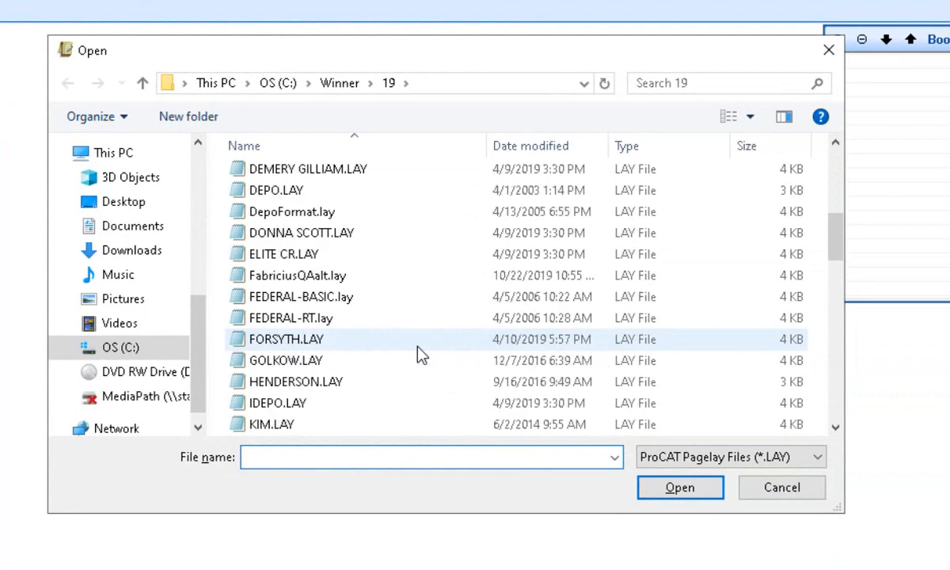
scroll(420, 354, down, 2)
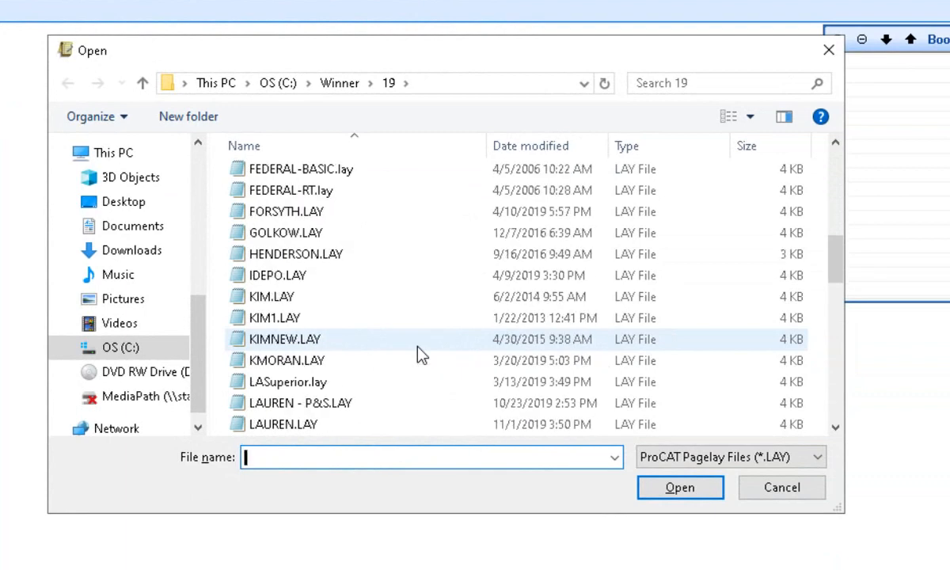
scroll(419, 354, down, 4)
scroll(420, 354, down, 7)
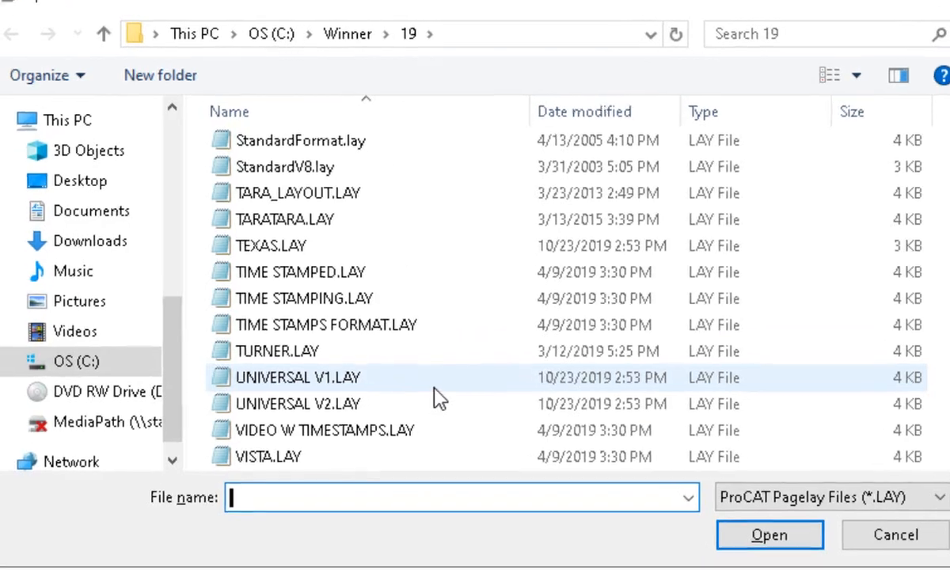
click(411, 362)
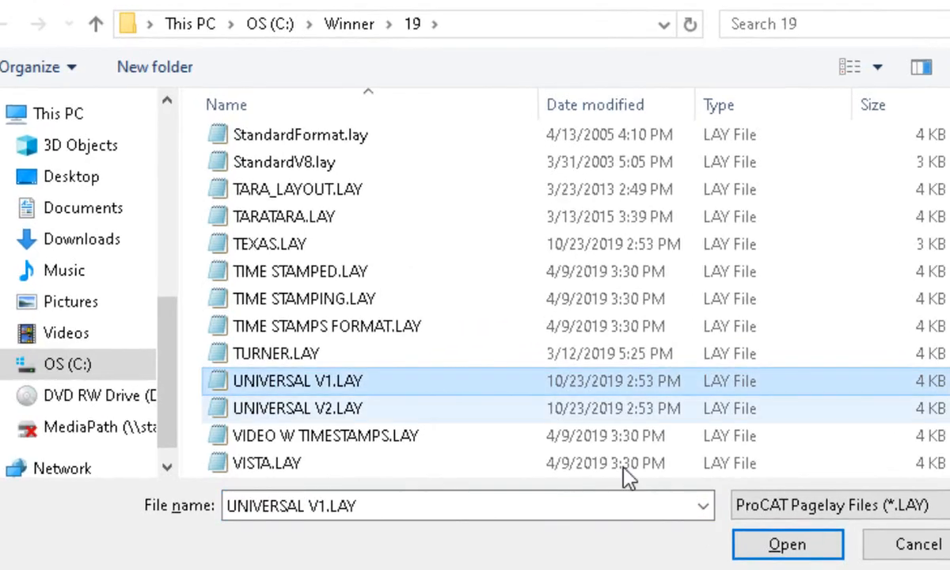
click(774, 549)
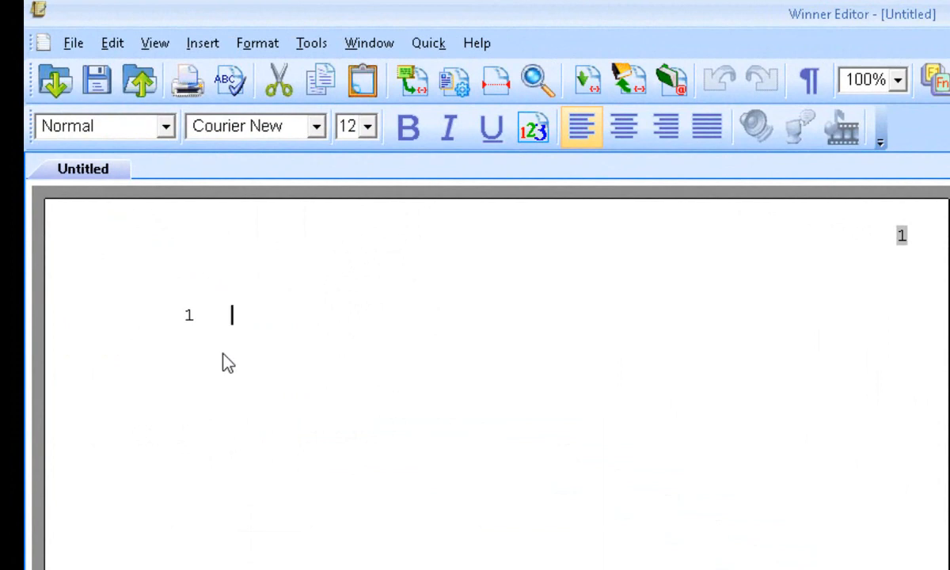
text({)
key(BackSpace)
click(624, 126)
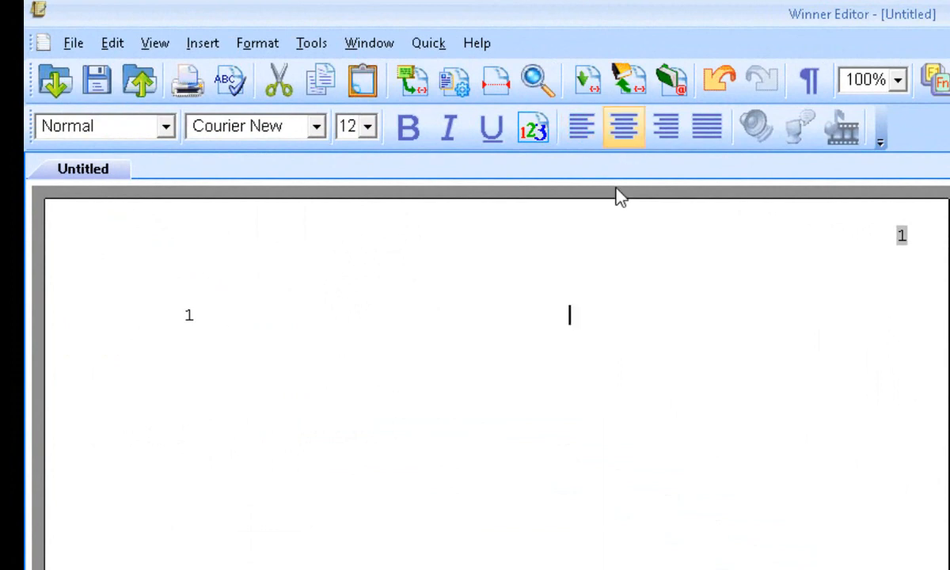
text({,)
key(Return)
click(580, 129)
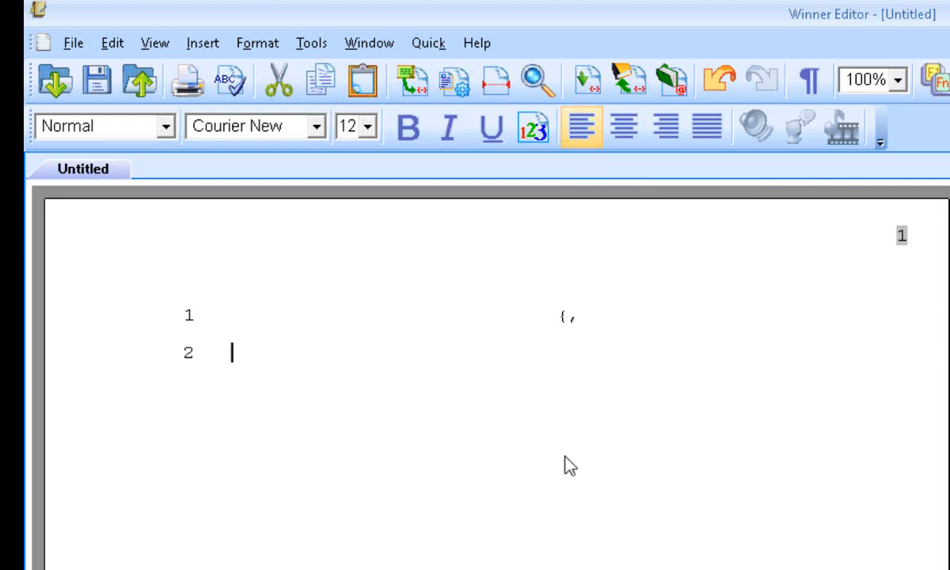
text(Of age and dull)
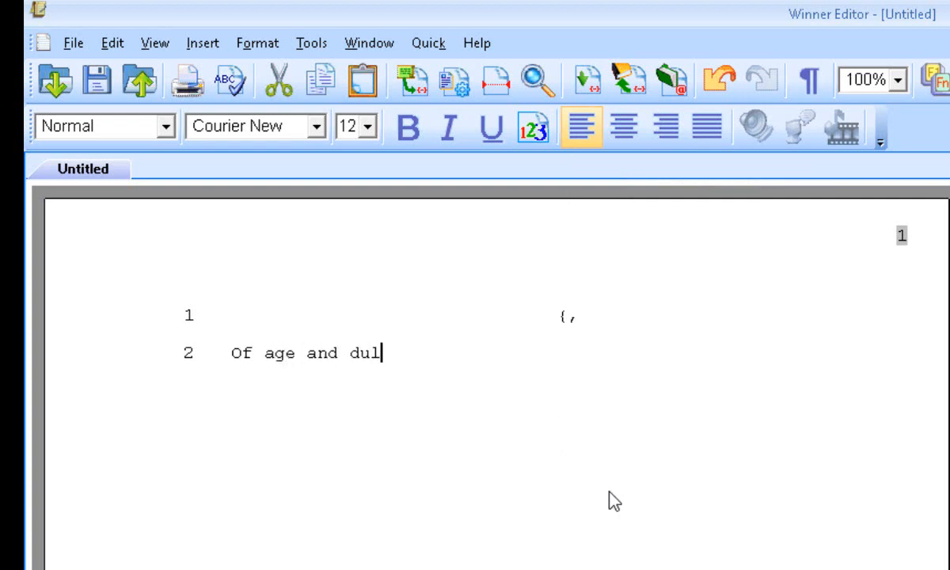
key(BackSpace)
text(y sworn in)
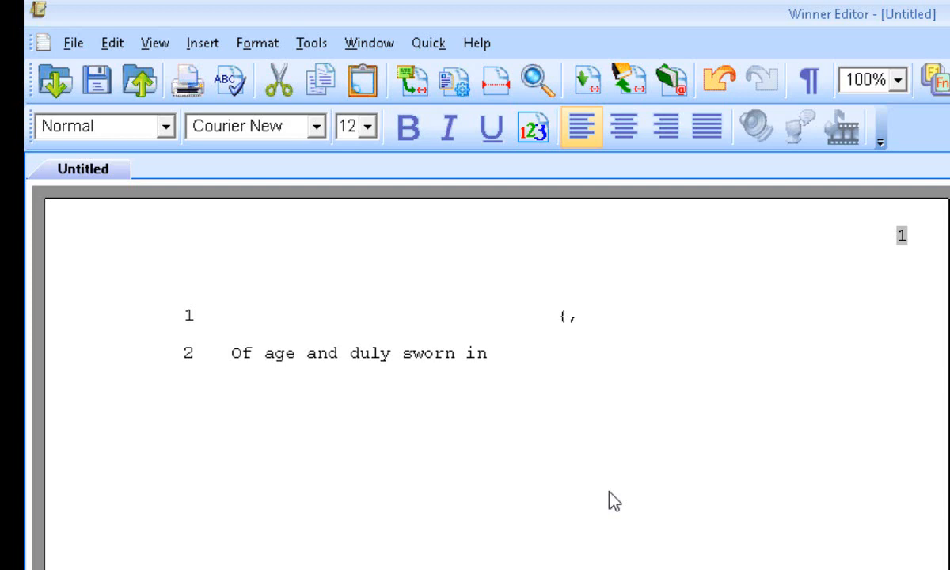
key(ctrl+a)
key(Delete)
text({, Of lawful age, being first duly sworn, testified on {his|her} oath as follows: DIRECT EXAMINATION BY @ATTY1:)
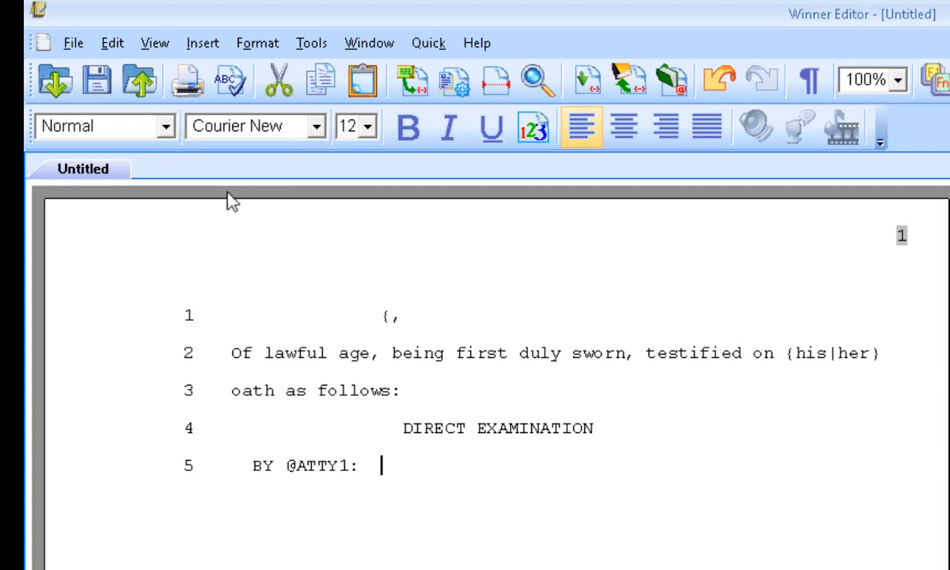
Save the new include text as a ProCAT file named sworn in the Winner 19 folder and close it
click(97, 79)
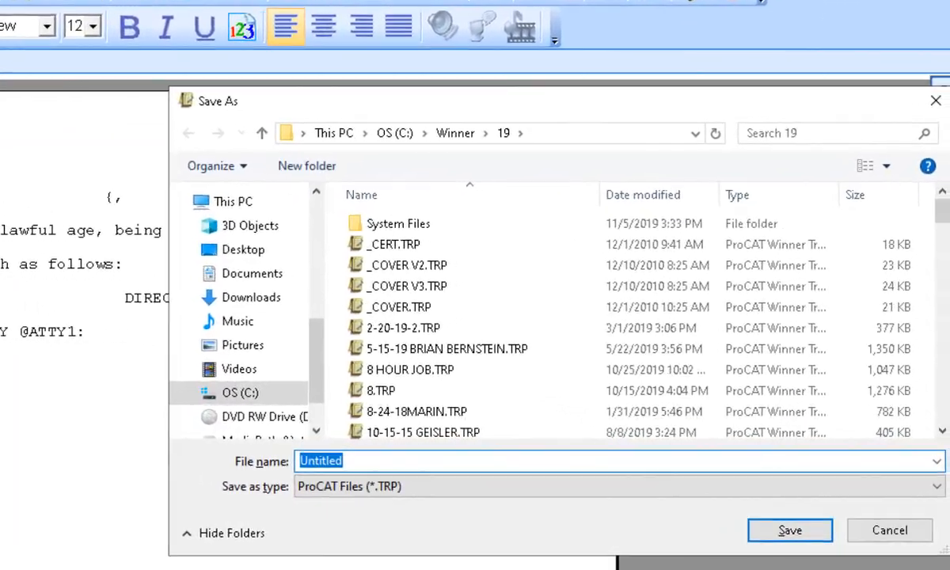
text(sw)
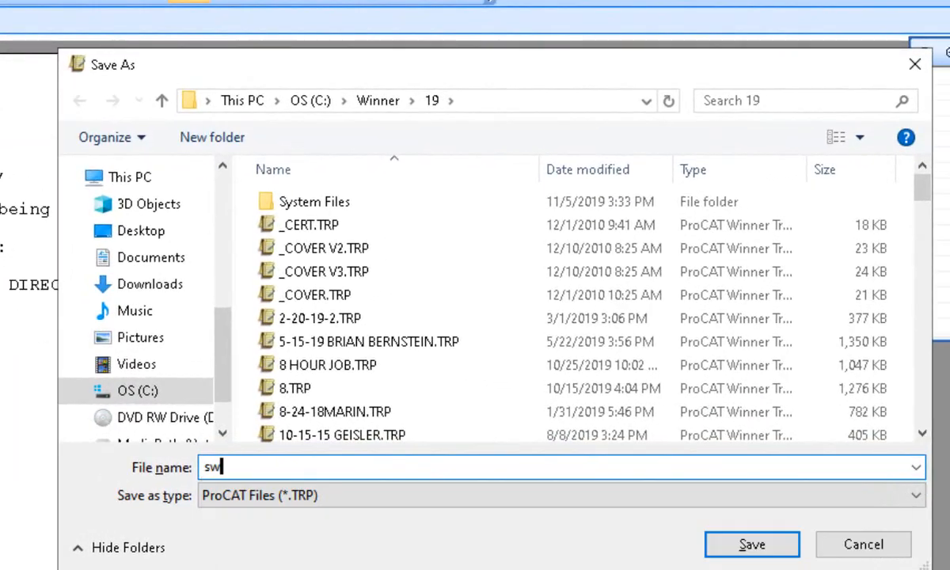
text(orn)
click(752, 554)
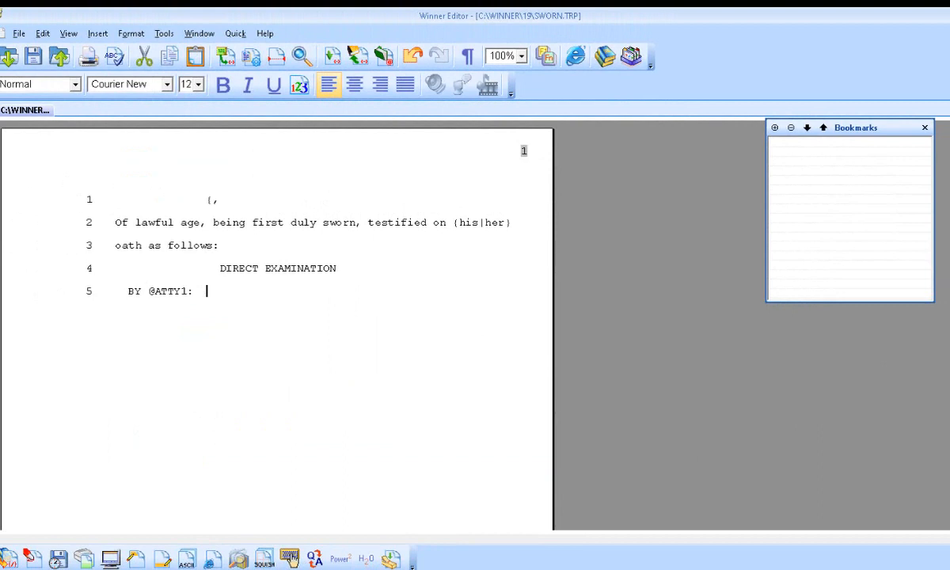
key(ctrl+F4)
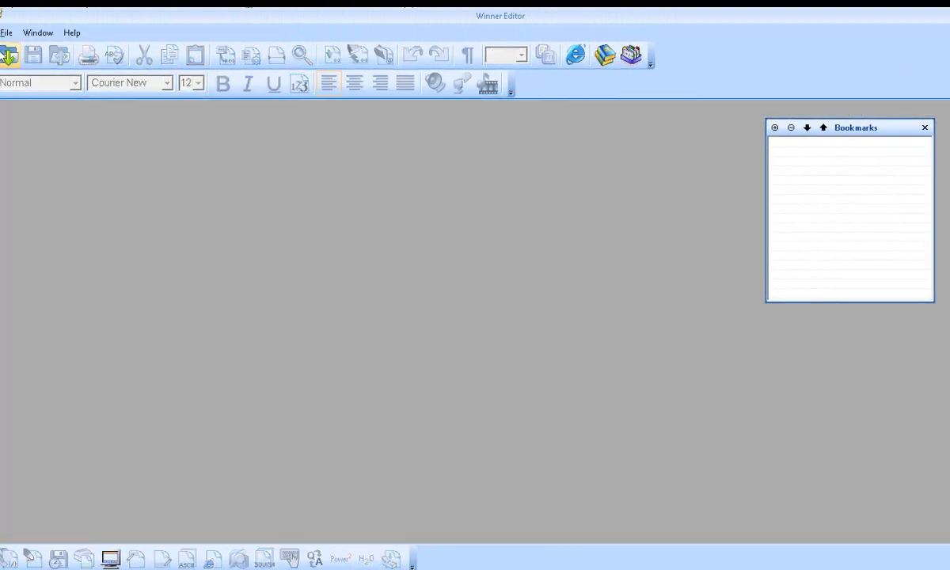
Open the existing transcript DEMO.TRP for editing
click(8, 55)
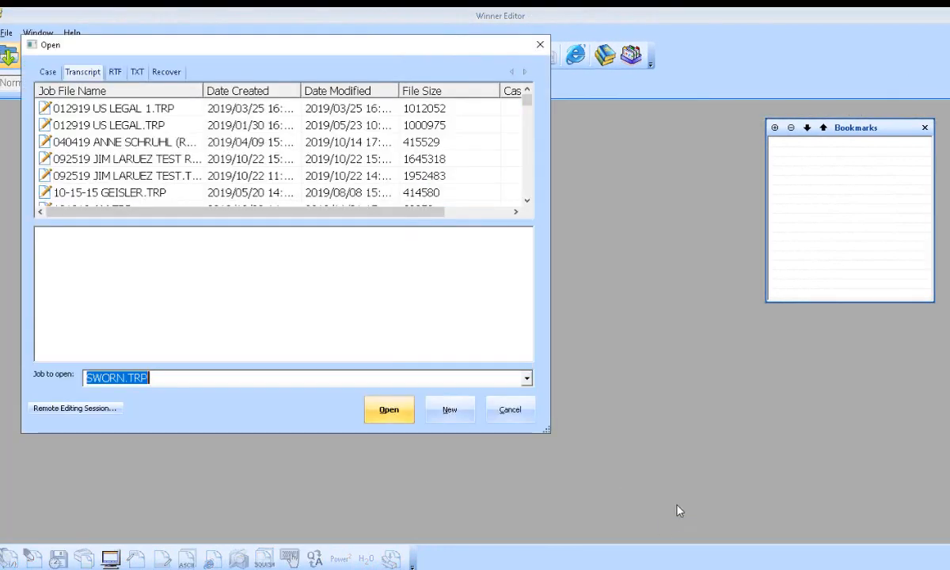
scroll(387, 190, down, 5)
click(277, 193)
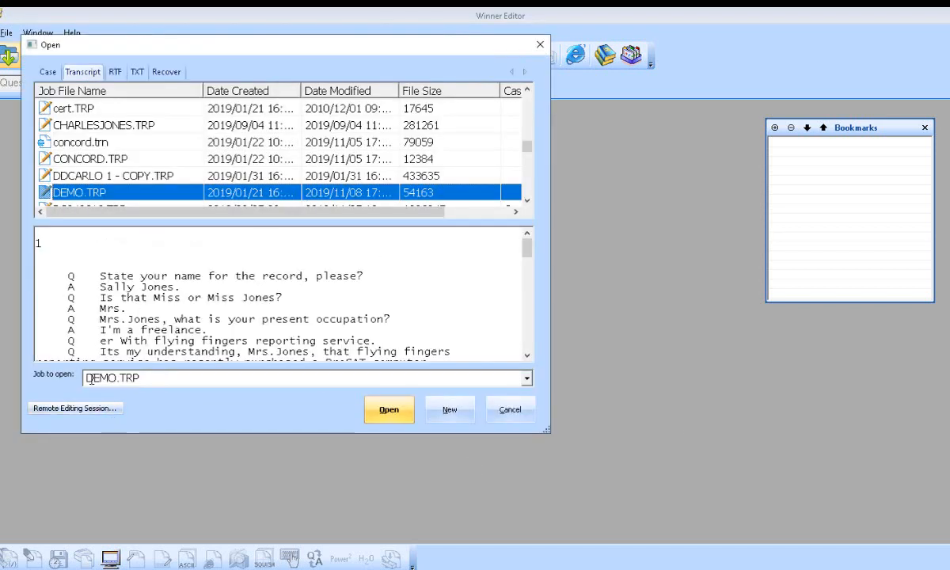
click(379, 410)
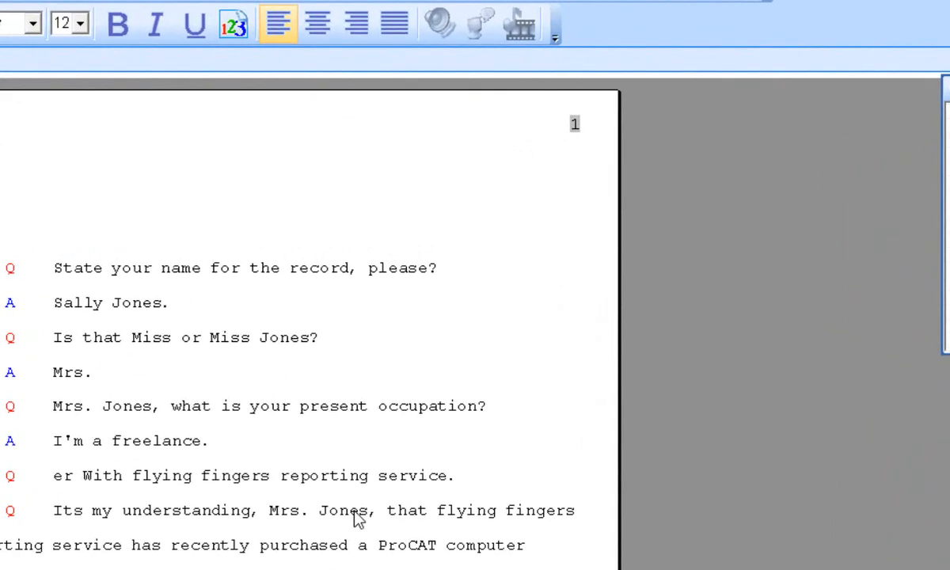
Insert the SWORN.TRP include file at the start of the transcript and remove one extra blank line below it
key(ctrl+o)
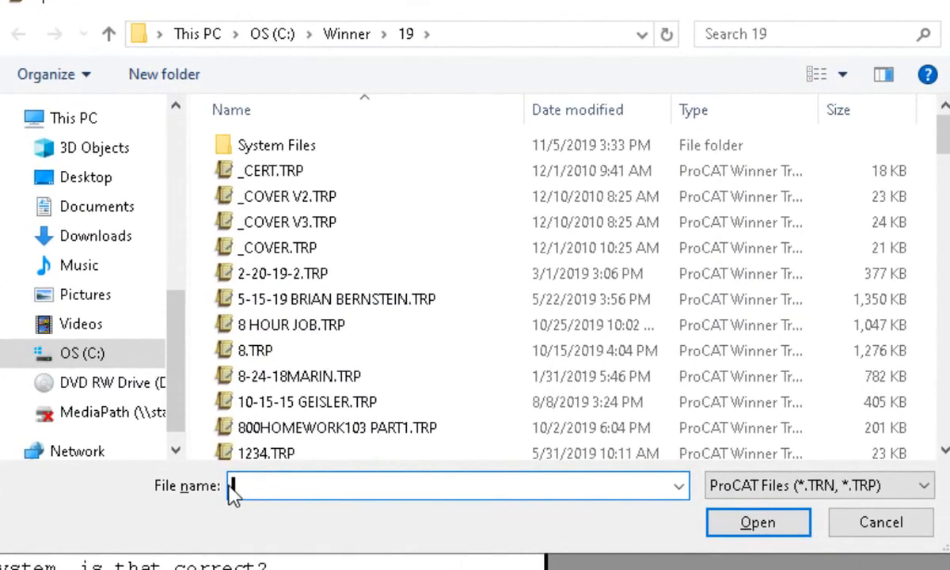
click(425, 410)
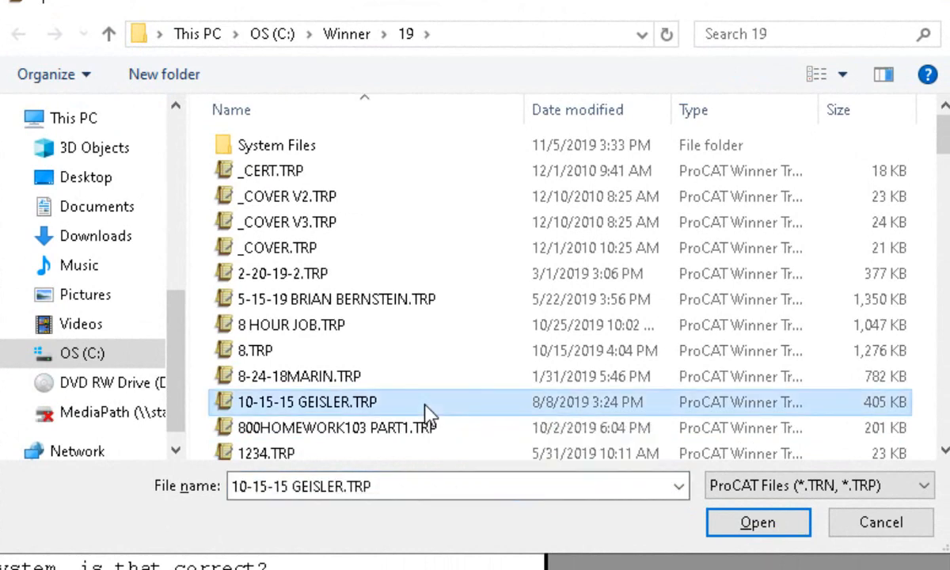
text(sw)
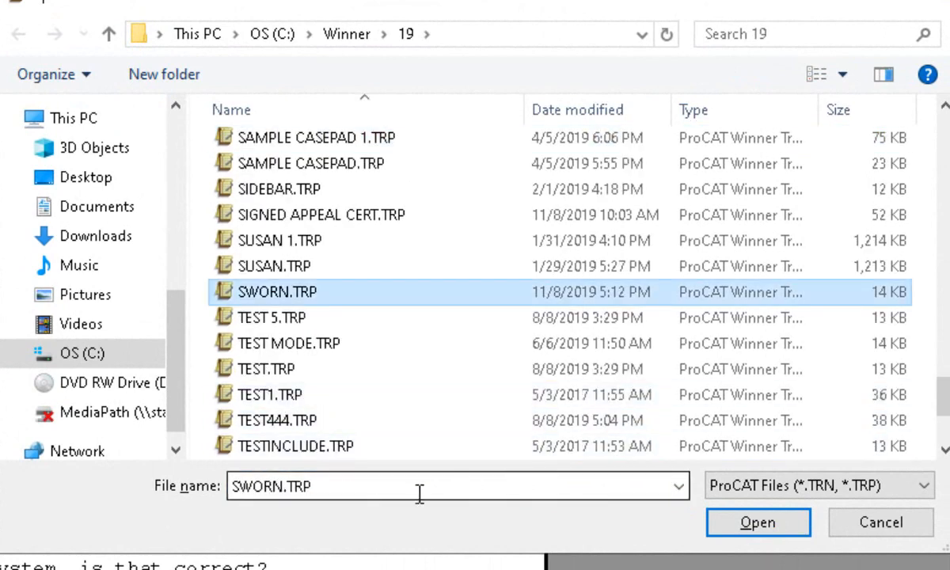
click(756, 524)
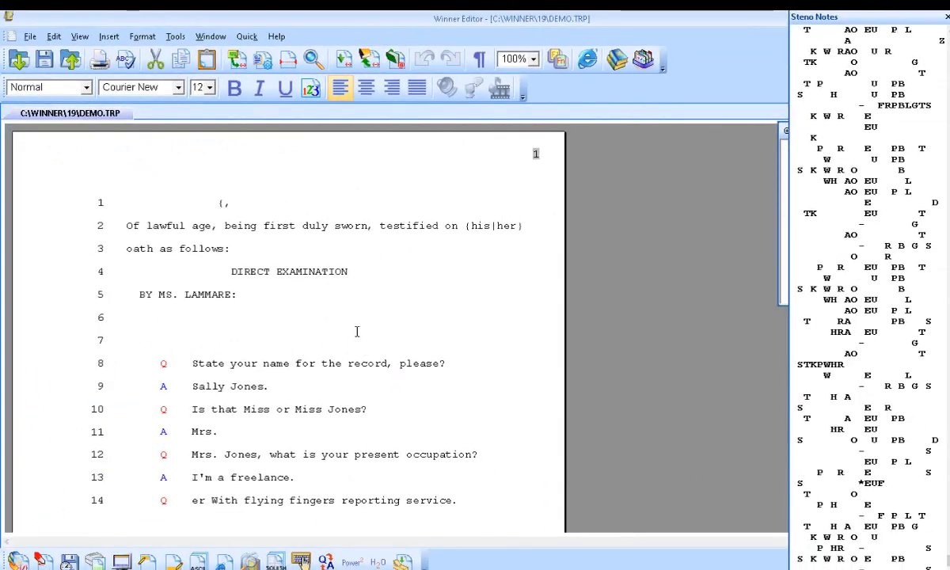
key(Down)
key(BackSpace)
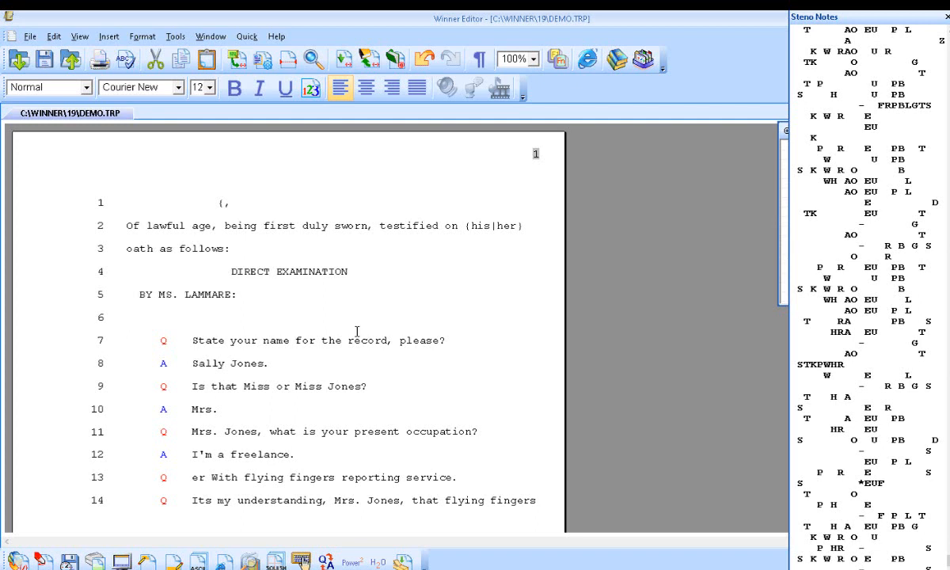
click(229, 272)
drag(229, 272, 368, 266)
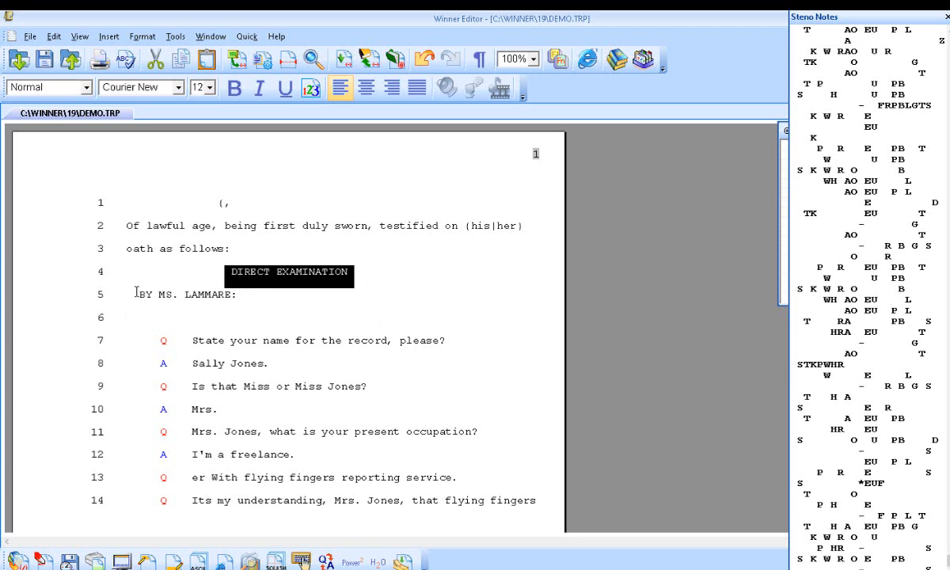
drag(127, 289, 249, 295)
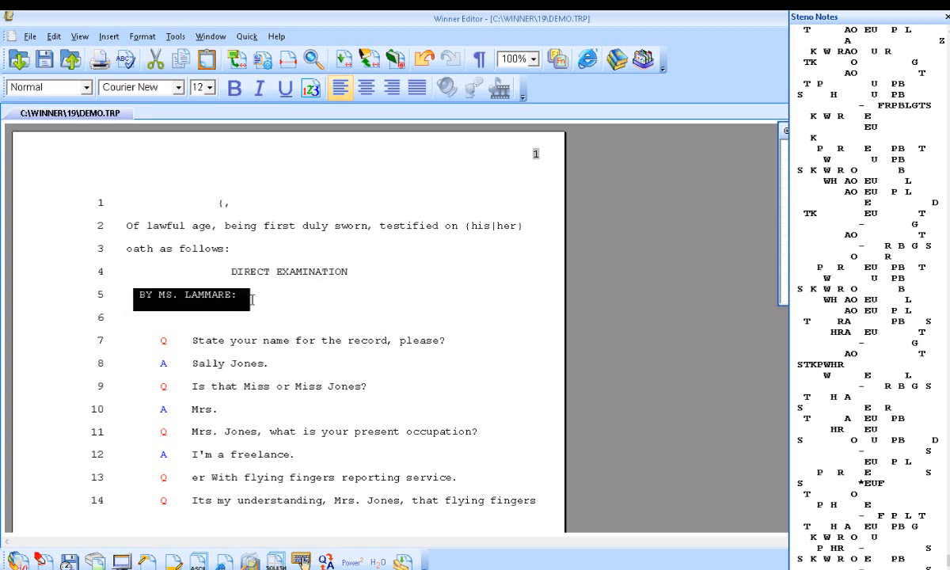
click(293, 318)
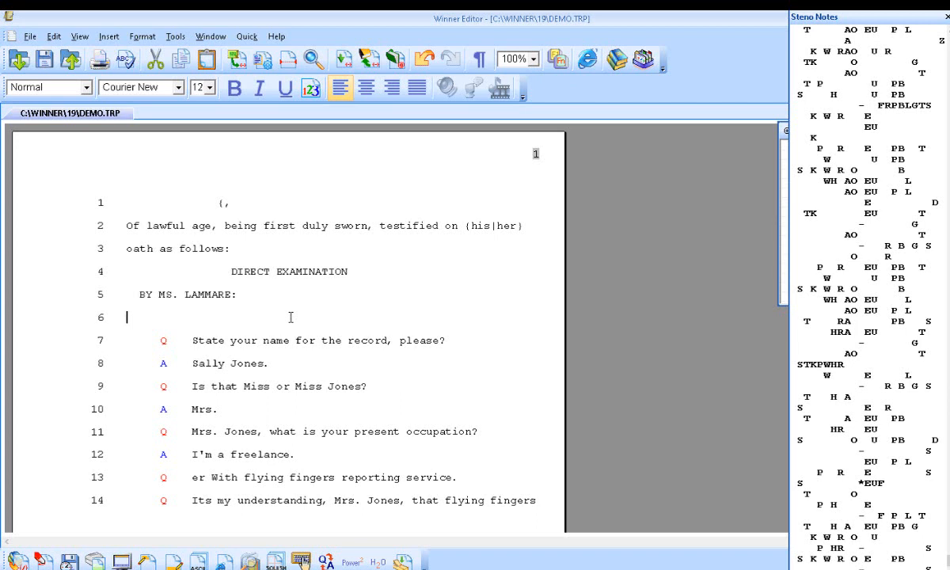
Insert the _COVER.TRP include file before the first line of the transcript
click(118, 198)
key(ctrl+o)
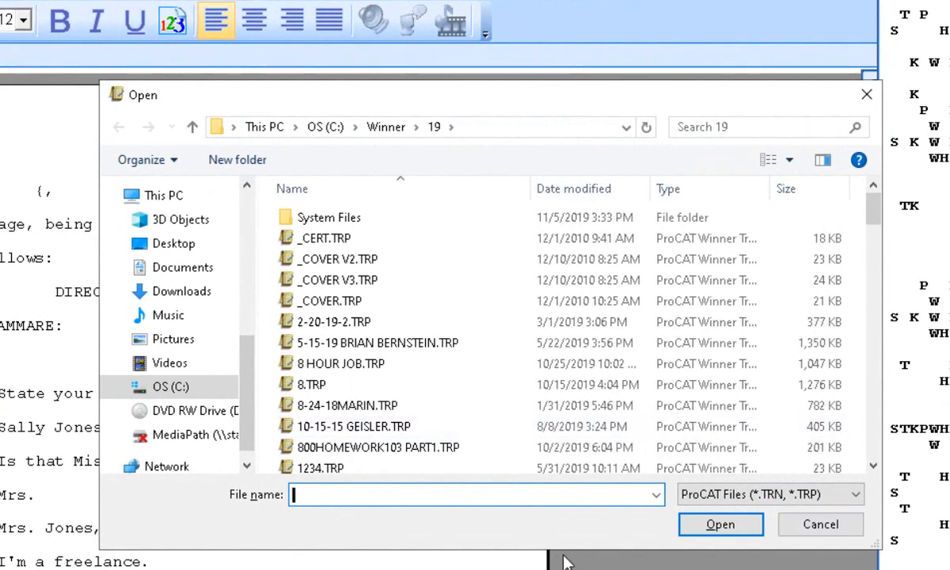
click(368, 288)
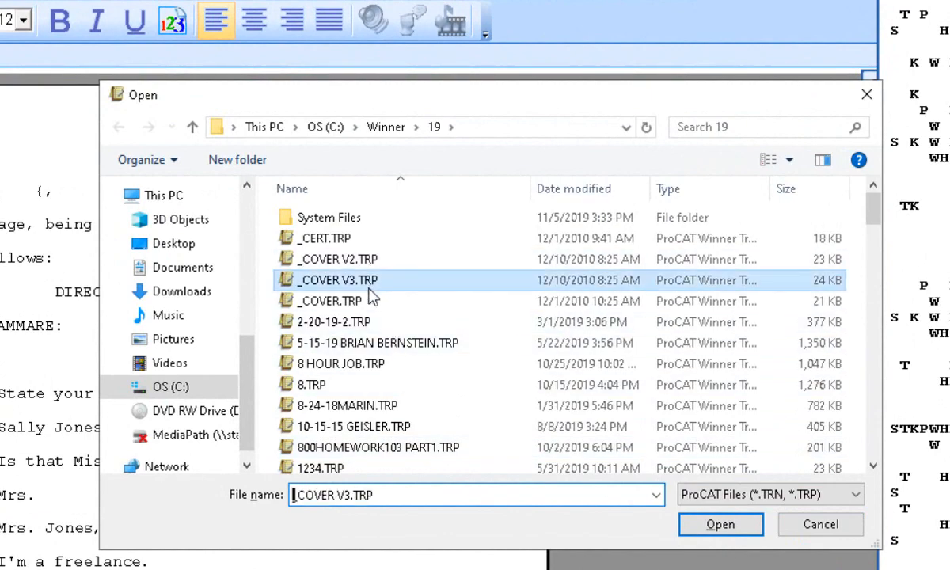
click(366, 302)
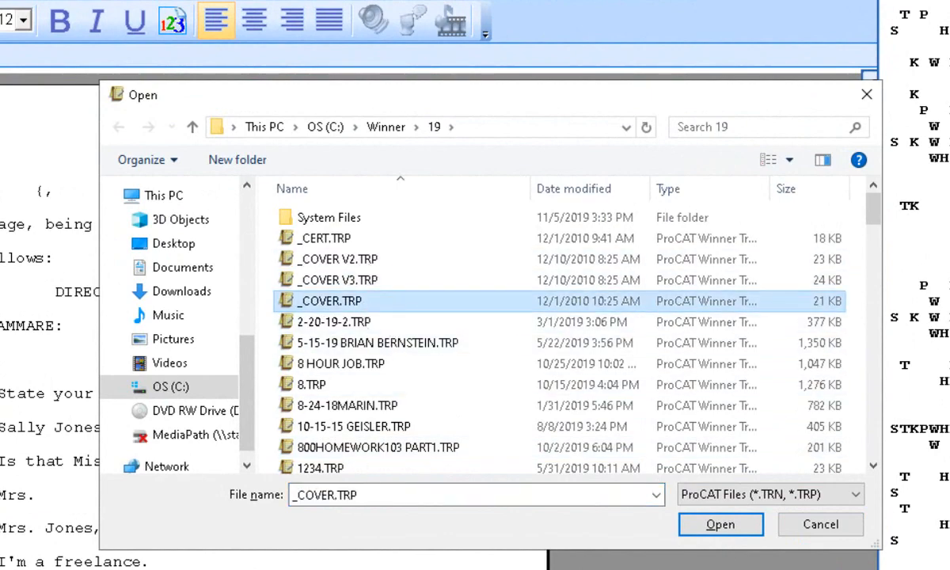
click(688, 528)
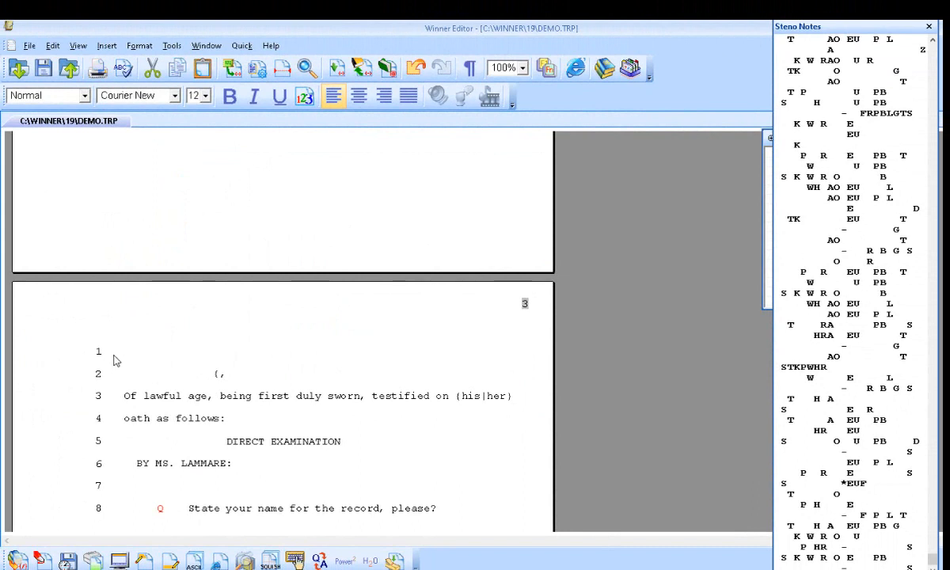
Delete the blank line above the sworn-witness text at the start of page 3
key(Delete)
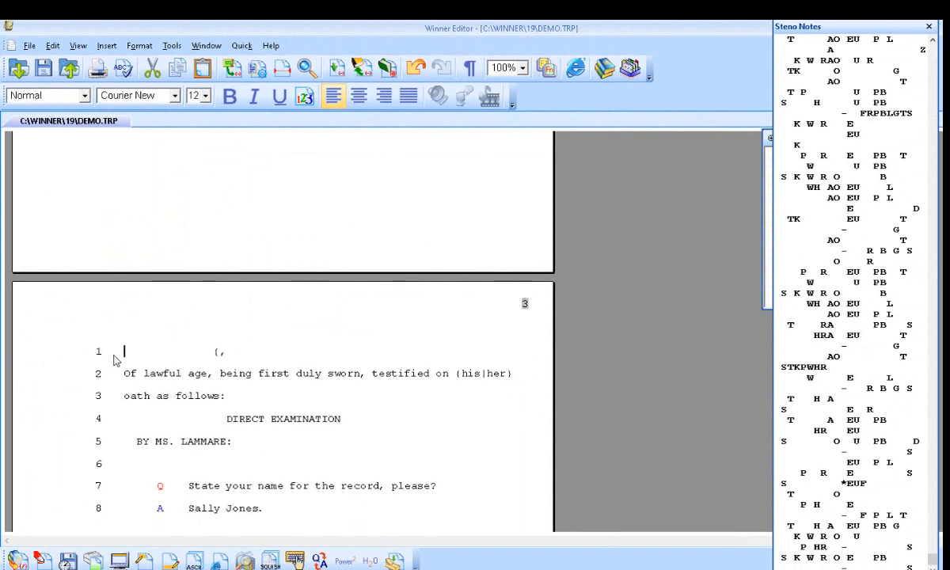
Review the inserted cover and appearances pages, examining the caption, deposition title, answers paragraph and their fill-in placeholders
scroll(113, 360, up, 20)
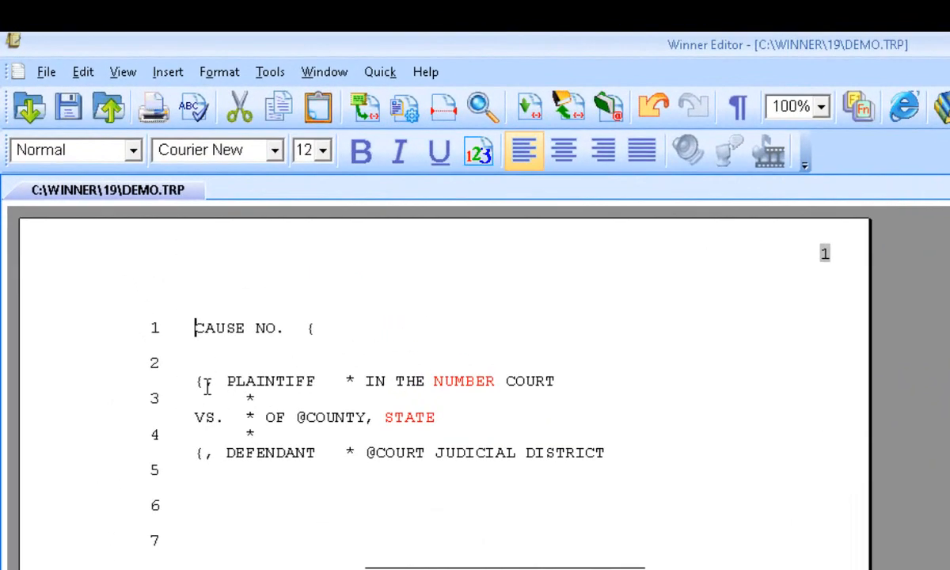
drag(168, 373, 600, 392)
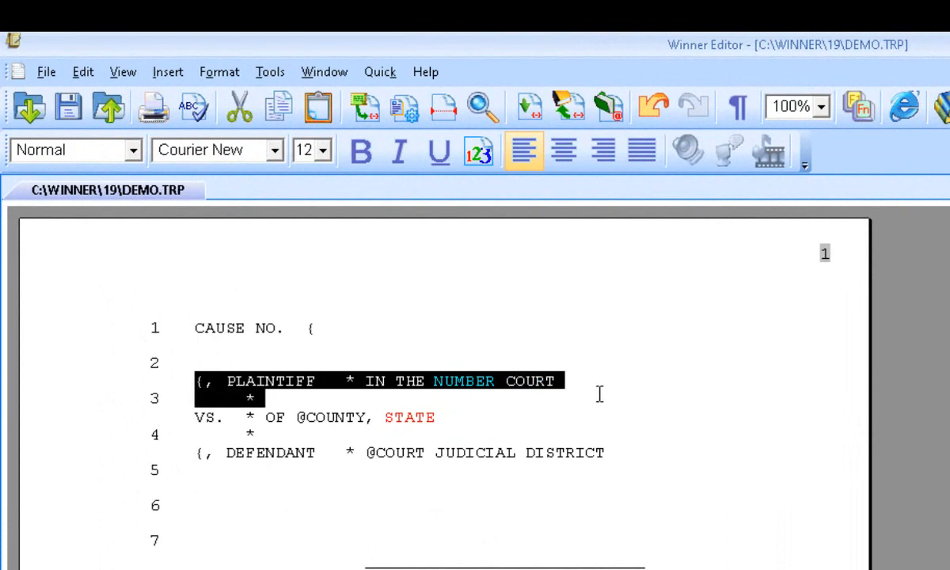
click(602, 453)
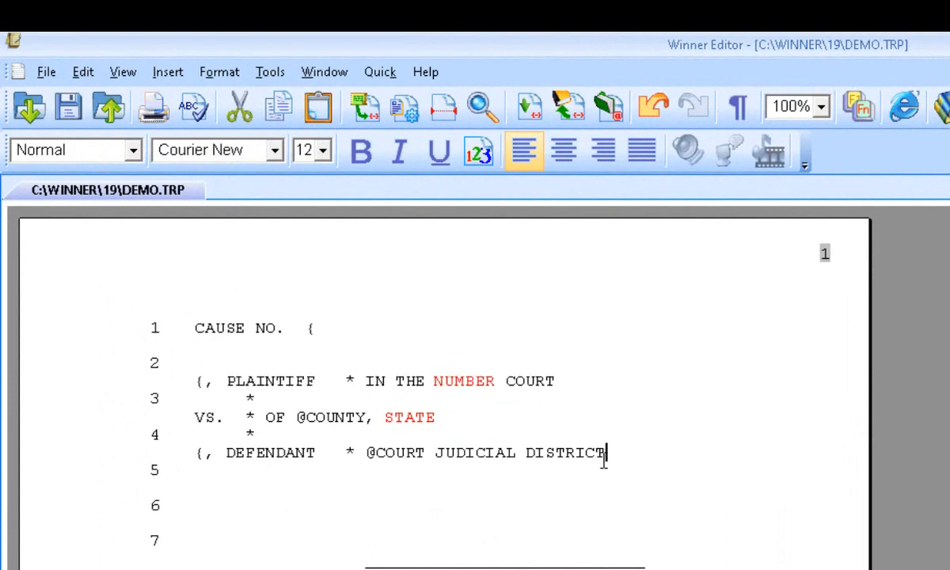
scroll(604, 460, down, 1)
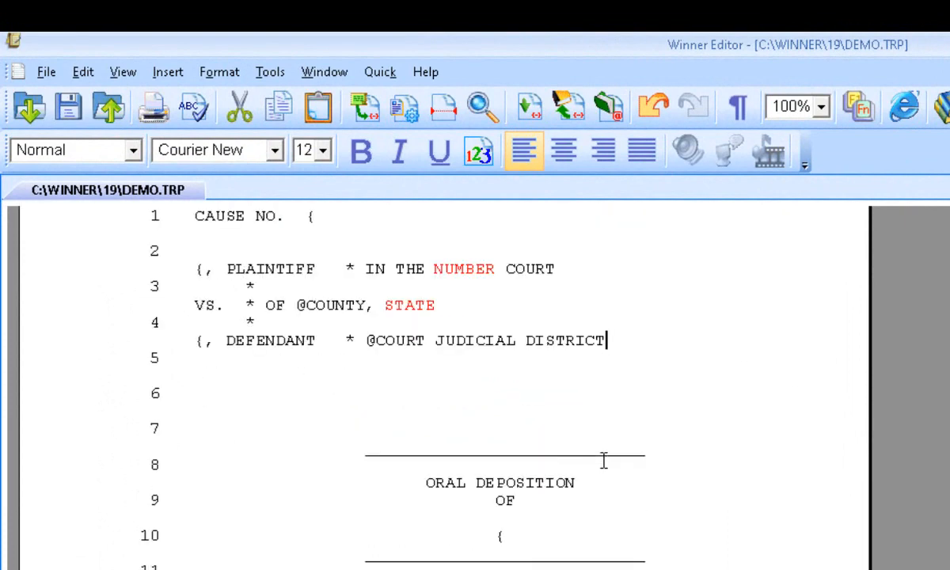
click(520, 527)
scroll(520, 528, down, 3)
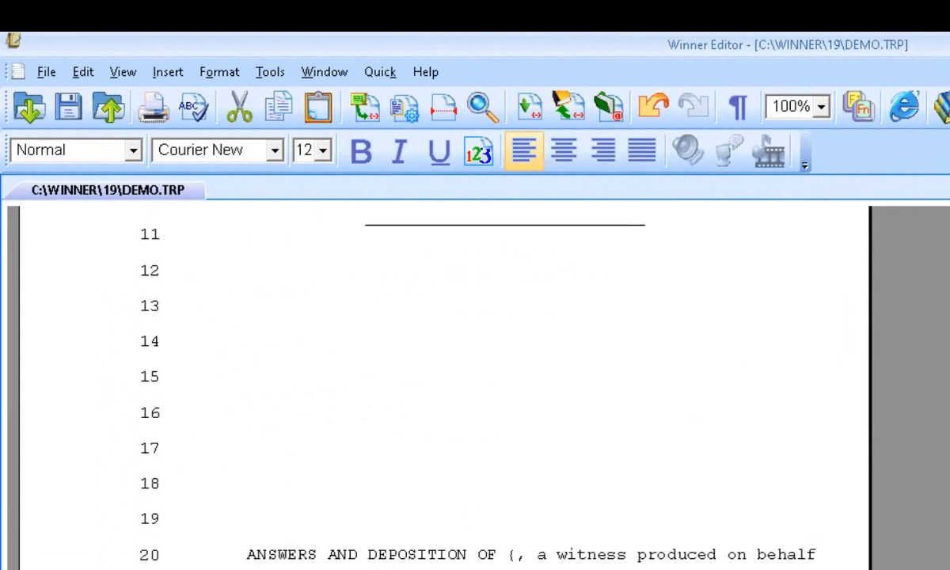
drag(243, 564, 316, 569)
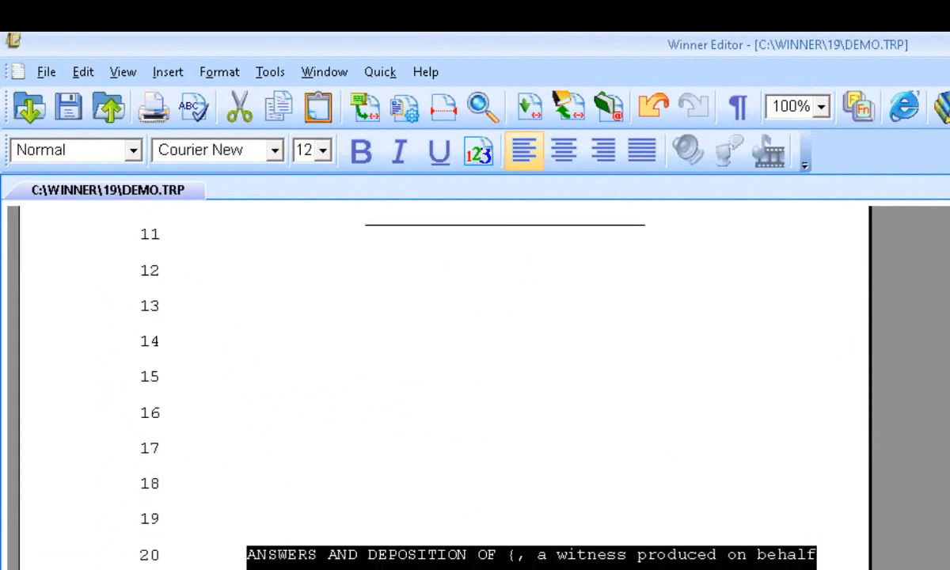
click(445, 569)
scroll(445, 475, down, 5)
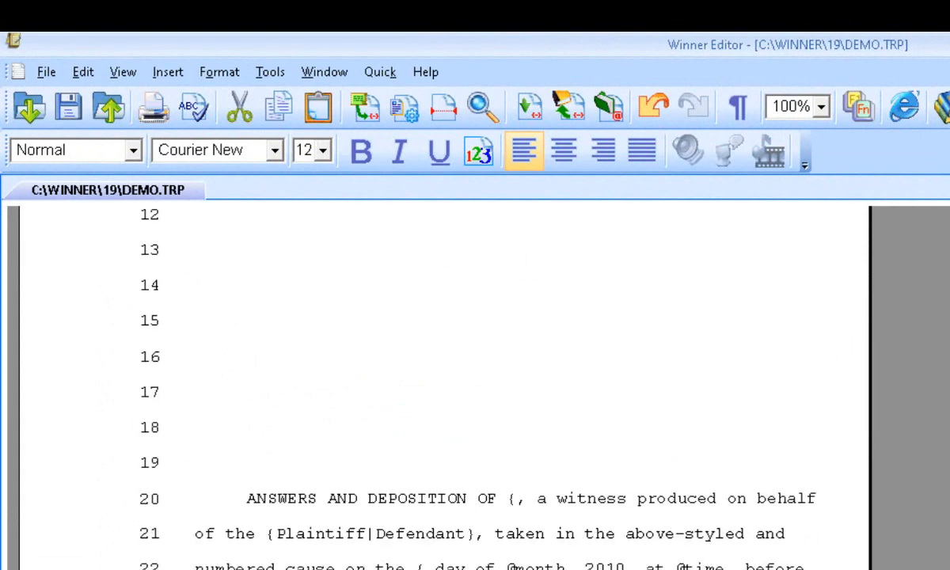
scroll(445, 475, down, 3)
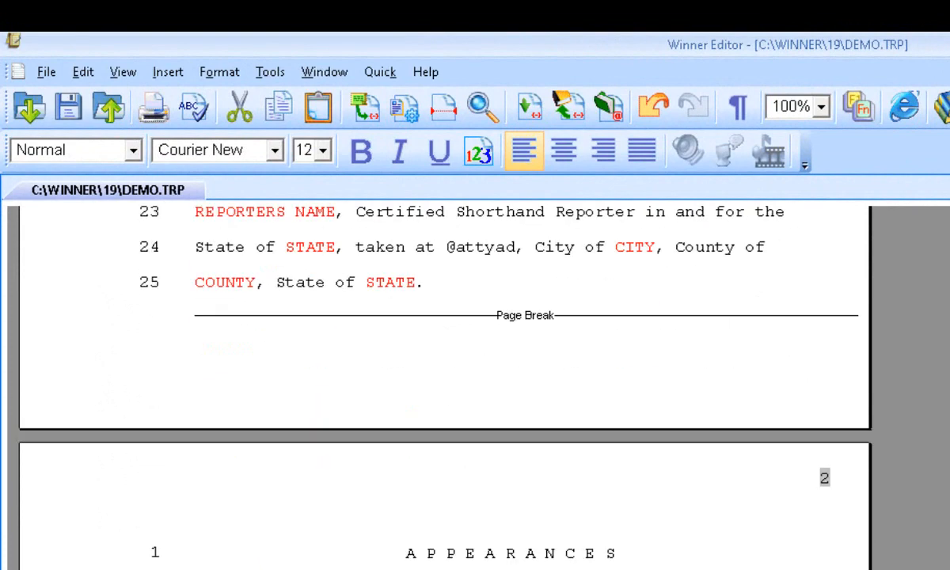
scroll(444, 475, down, 2)
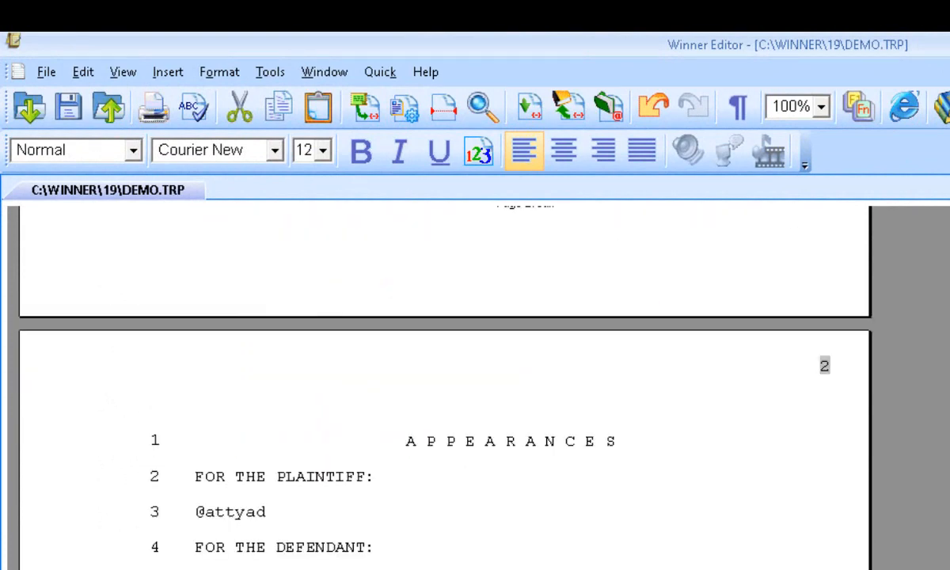
scroll(445, 475, down, 9)
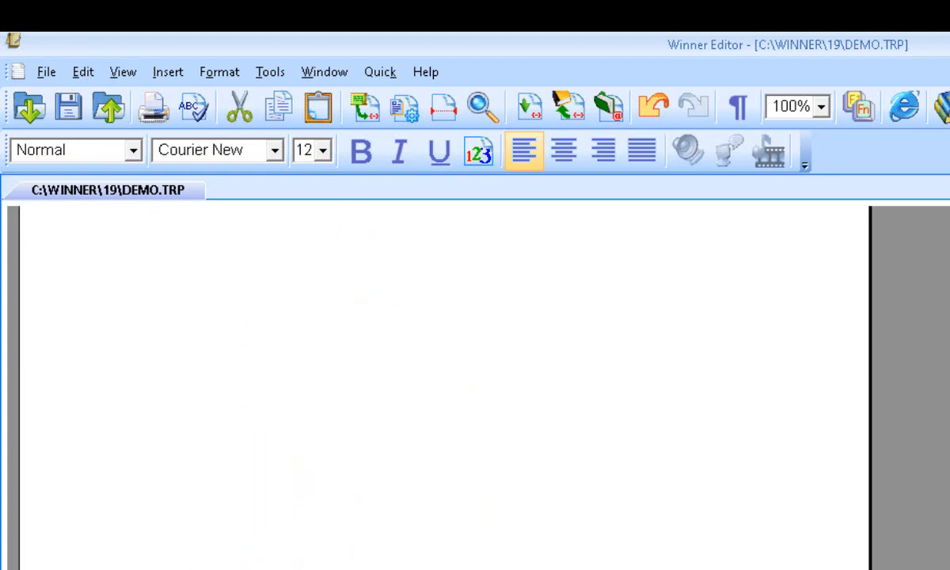
scroll(445, 475, up, 10)
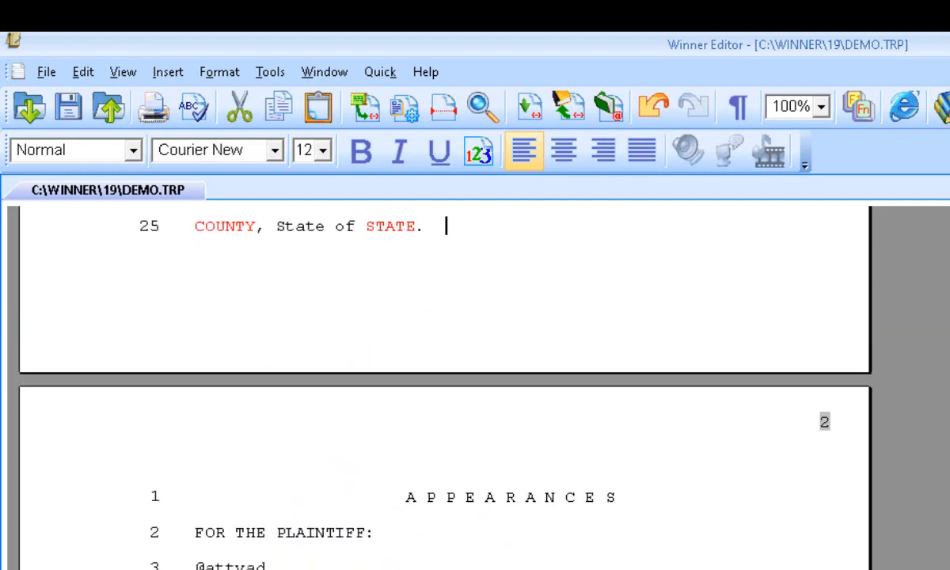
scroll(445, 380, up, 10)
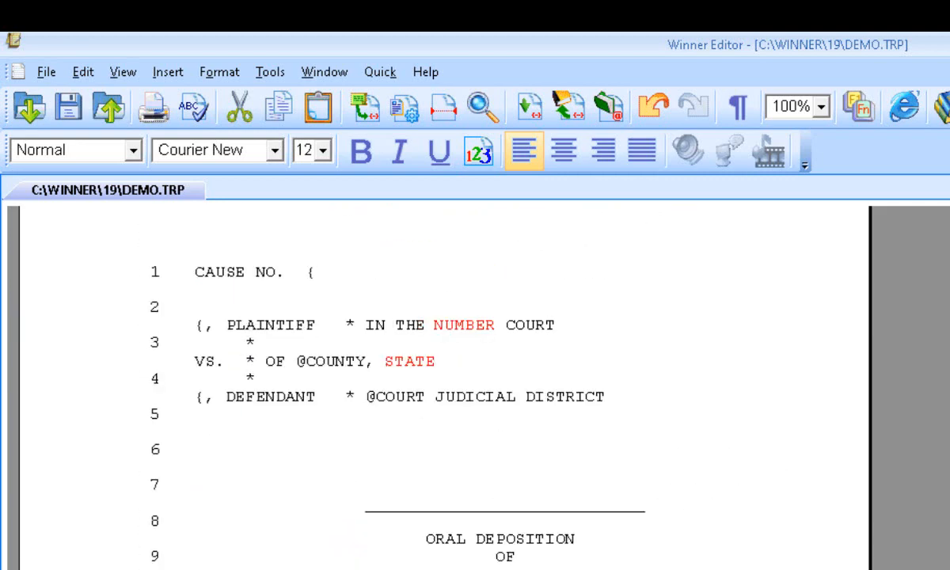
scroll(445, 380, up, 2)
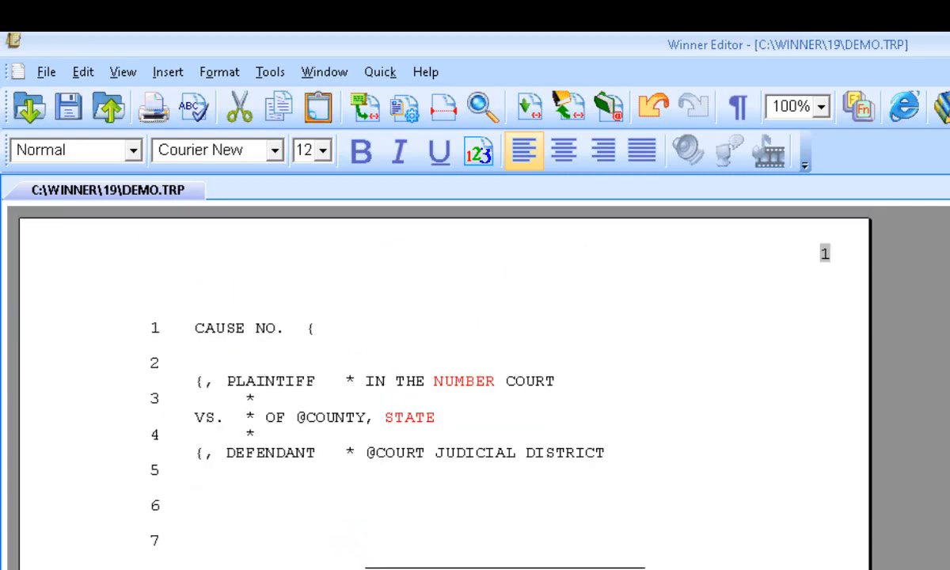
Find the first { fill-in placeholder on the cover page, on the CAUSE NO. line
click(208, 328)
drag(296, 328, 338, 327)
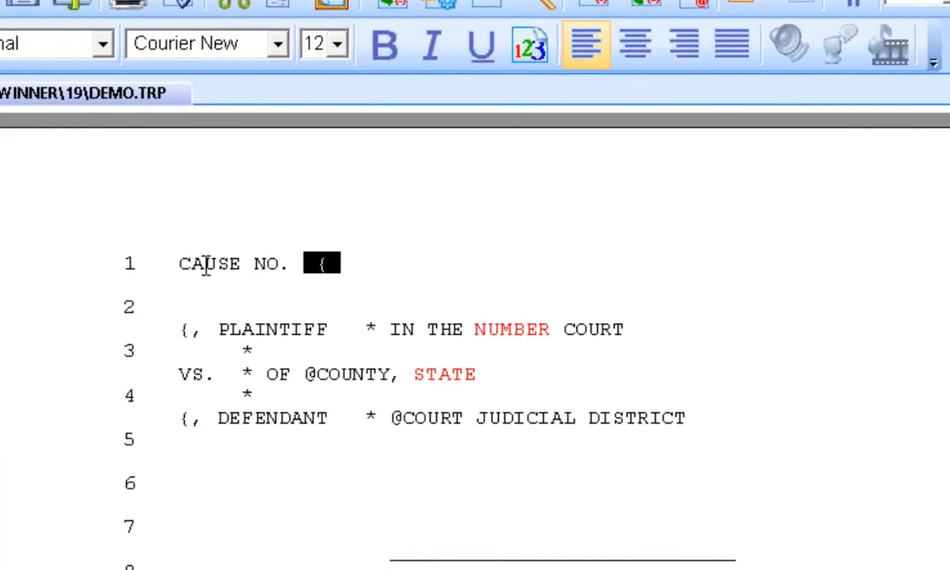
click(215, 328)
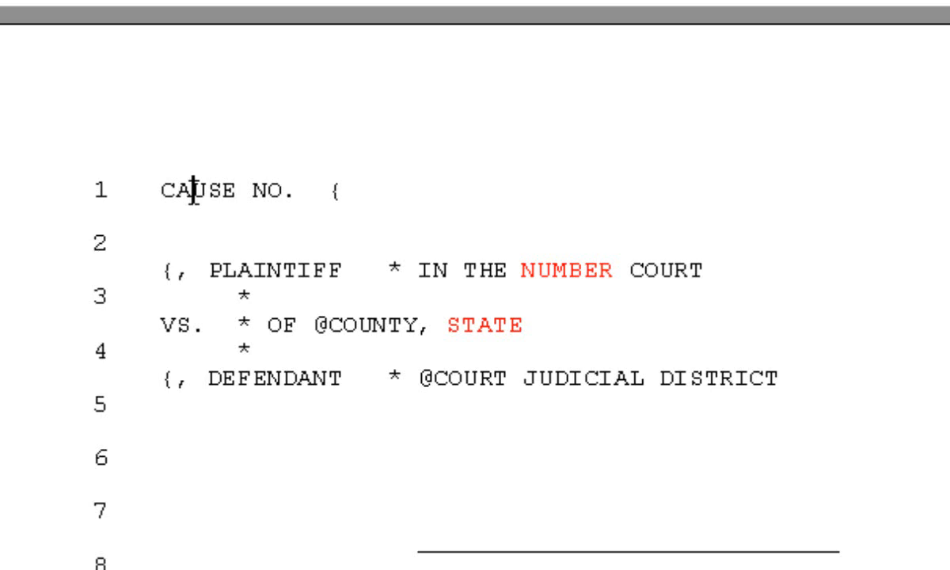
key(F3)
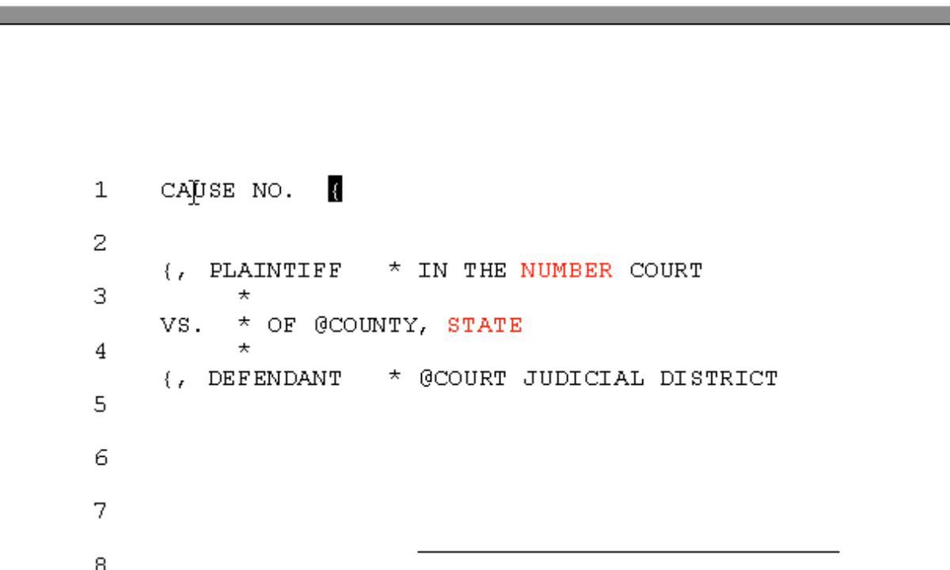
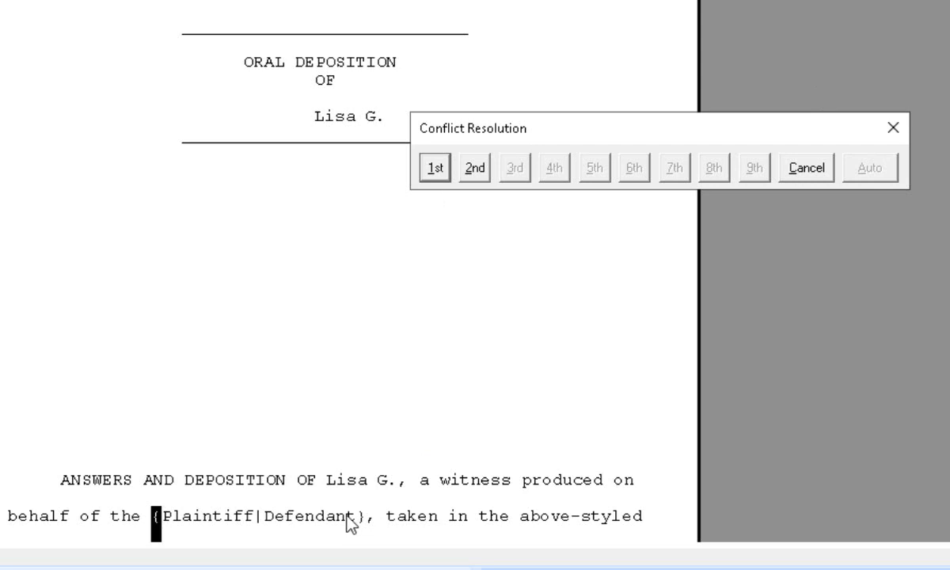
Resolve the Plaintiff|Defendant conflict to Defendant and replace the day placeholder with 12 in the answers paragraph
key(2)
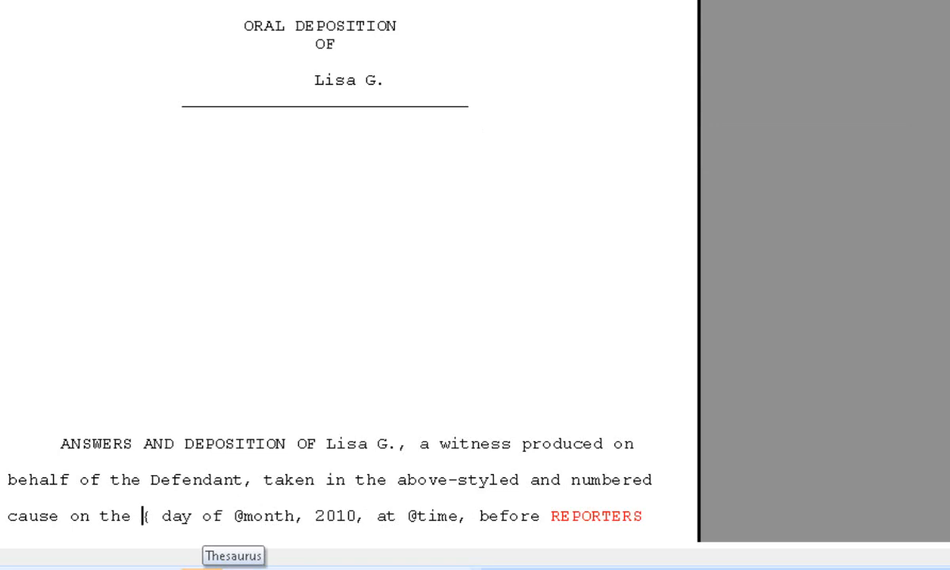
key(Delete)
text(12)
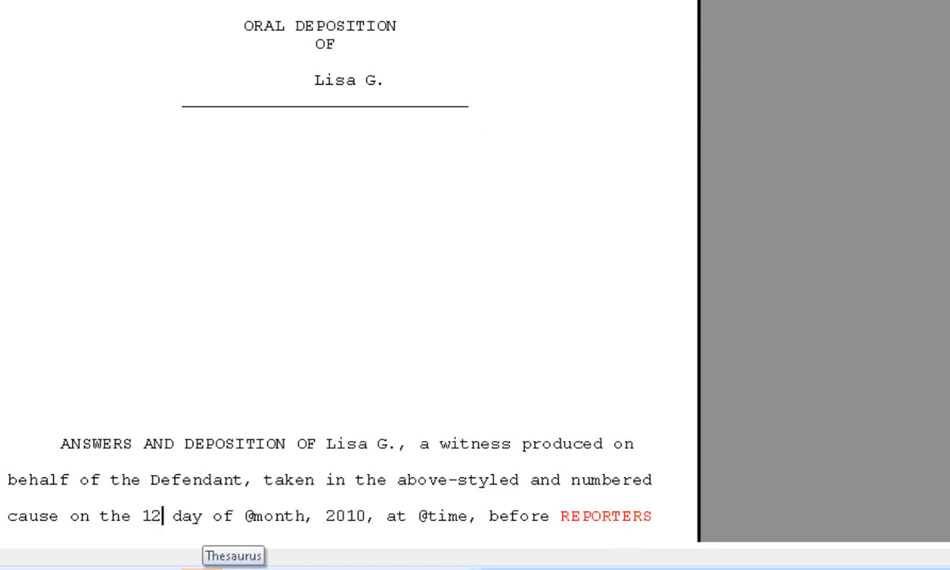
key(Down)
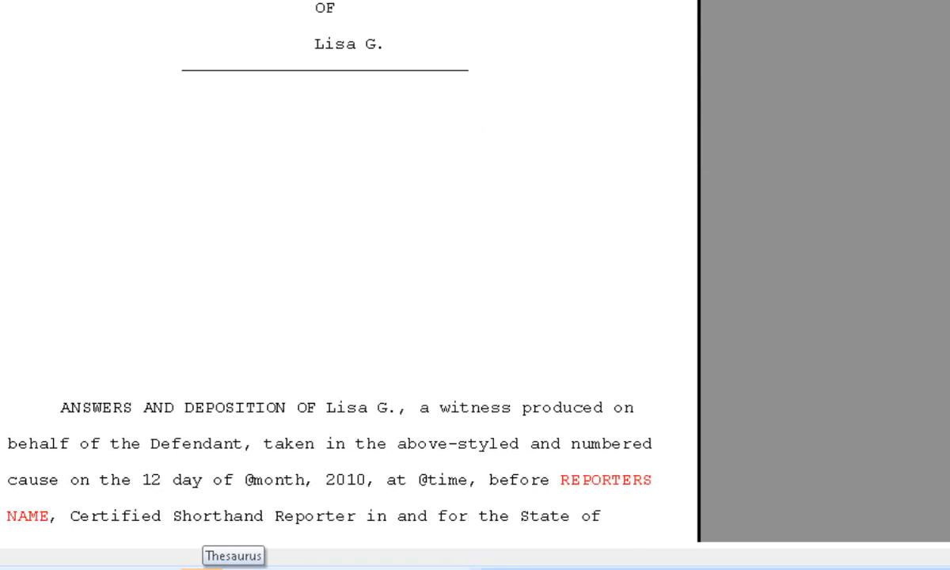
click(202, 568)
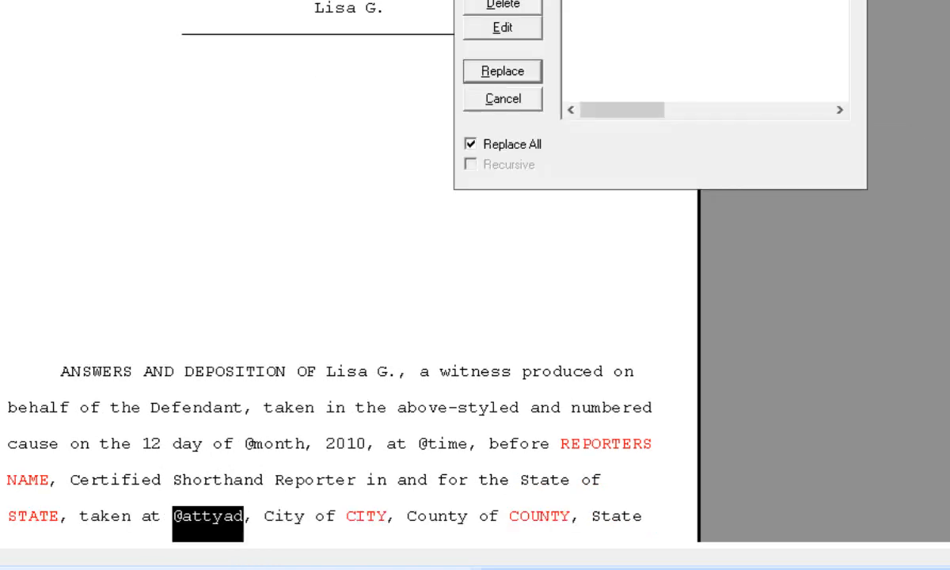
key(Return)
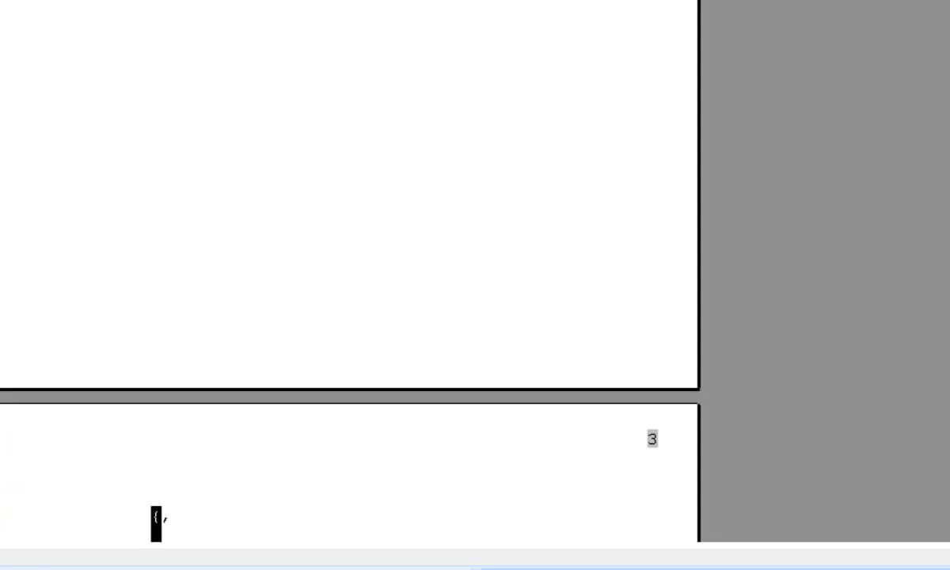
text(Lisa)
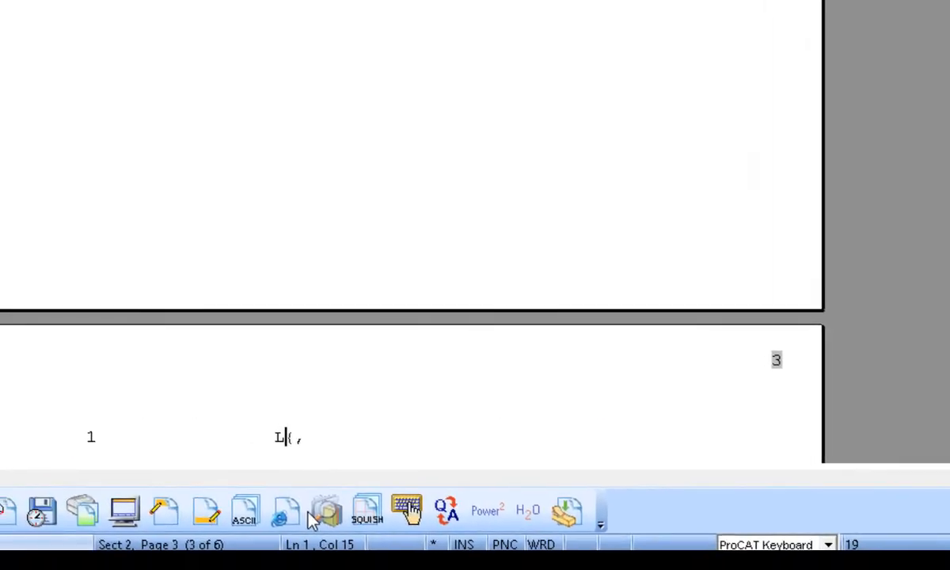
text( G.)
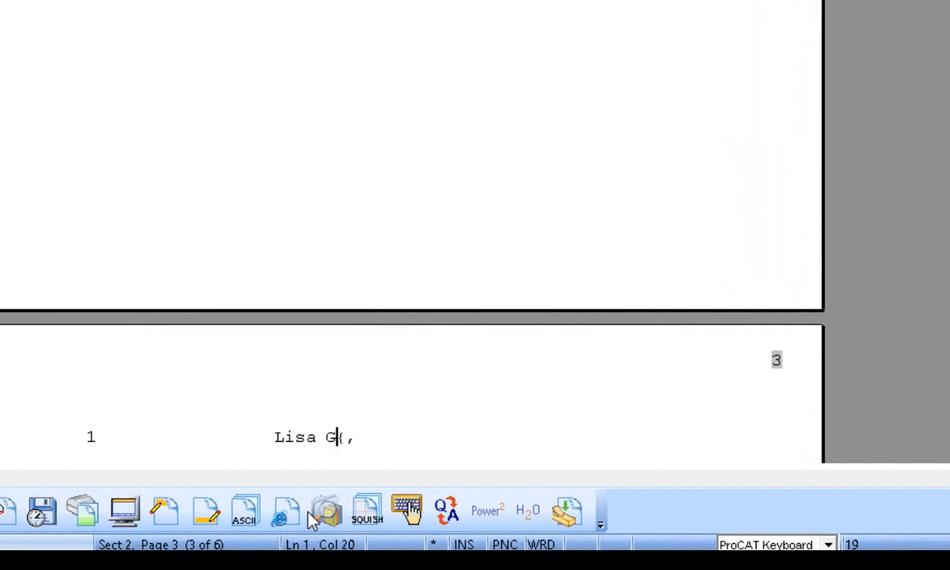
key(Delete)
Scan the transcript past the sworn-witness text for the untranslated outline {STPRAPBS/}
scroll(637, 32, down, 3)
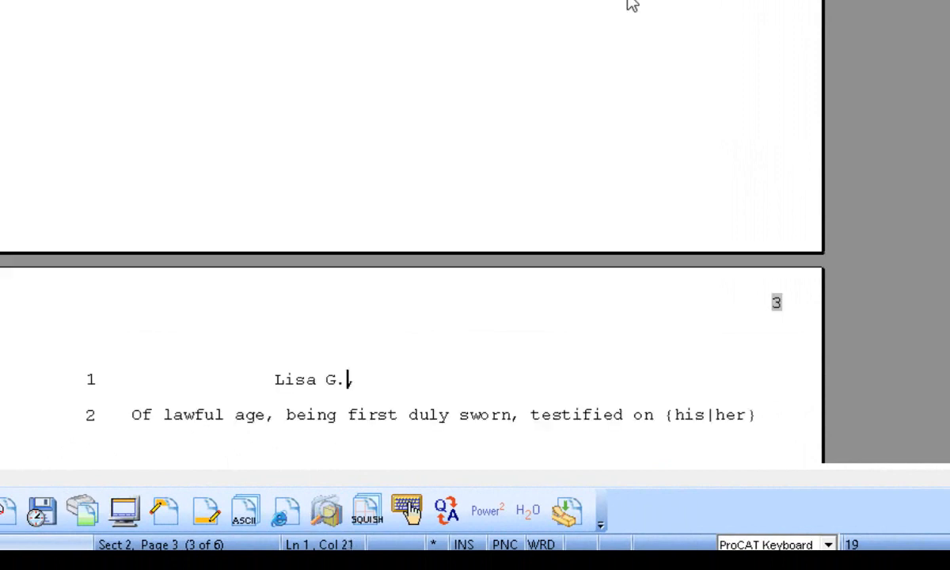
scroll(640, 57, down, 1)
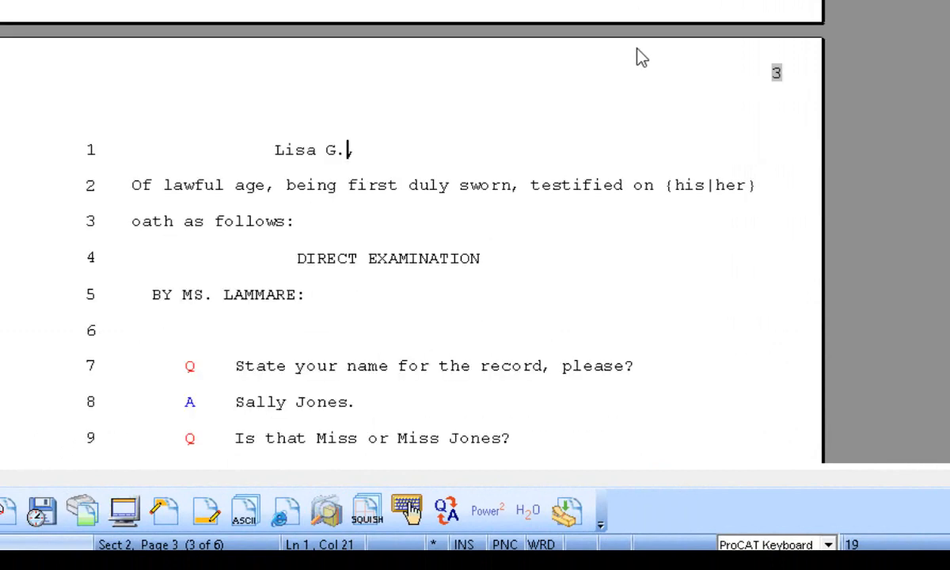
click(443, 143)
key(F8)
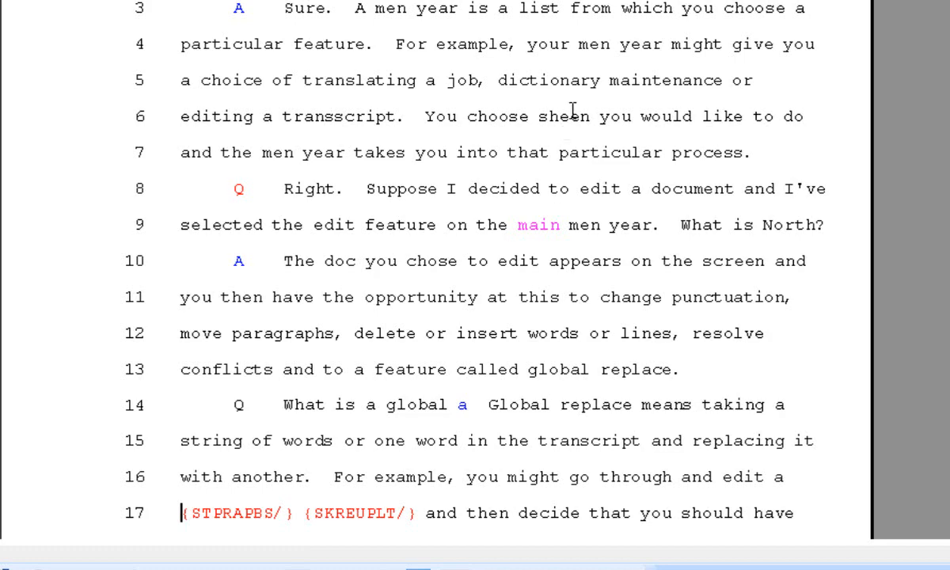
Check the editing options in the editor preferences and close them without changes
click(529, 189)
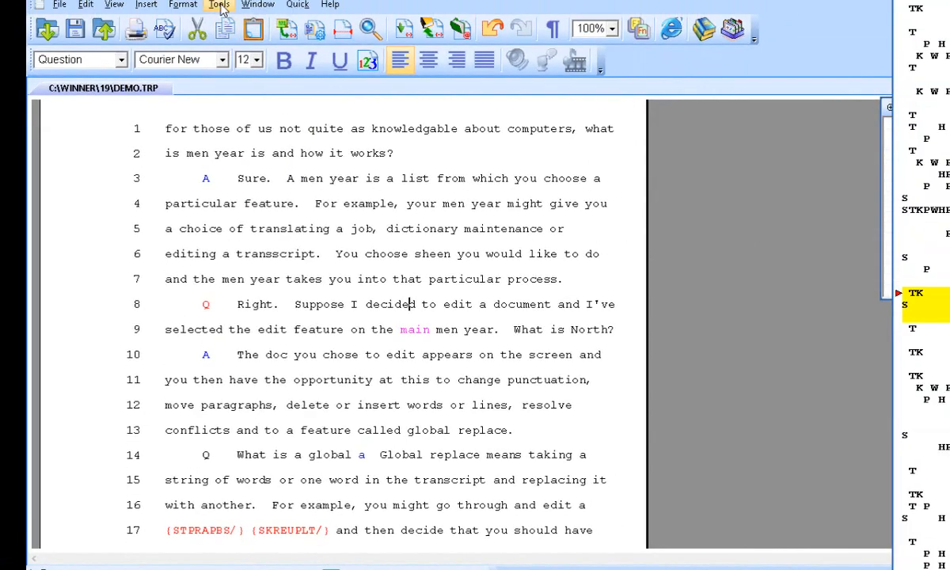
click(219, 4)
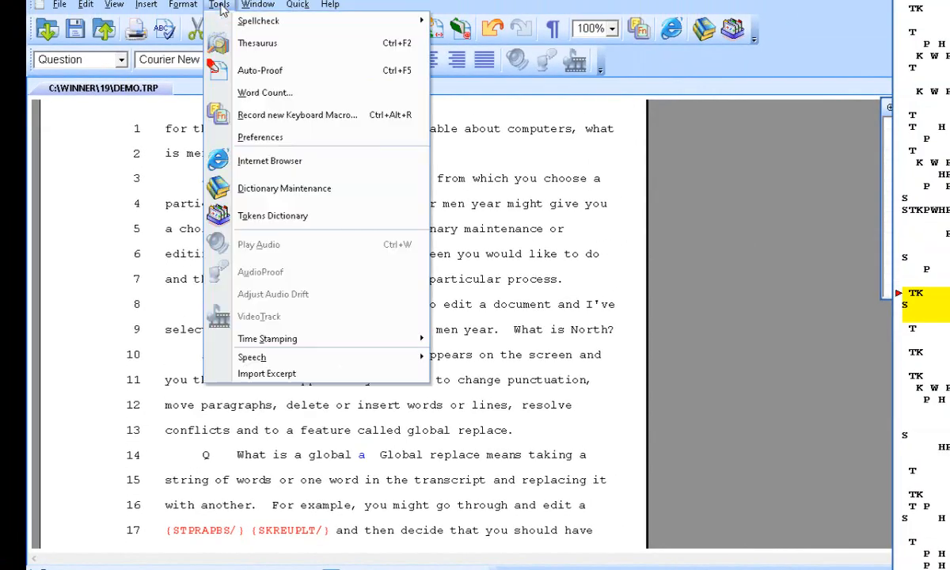
click(219, 139)
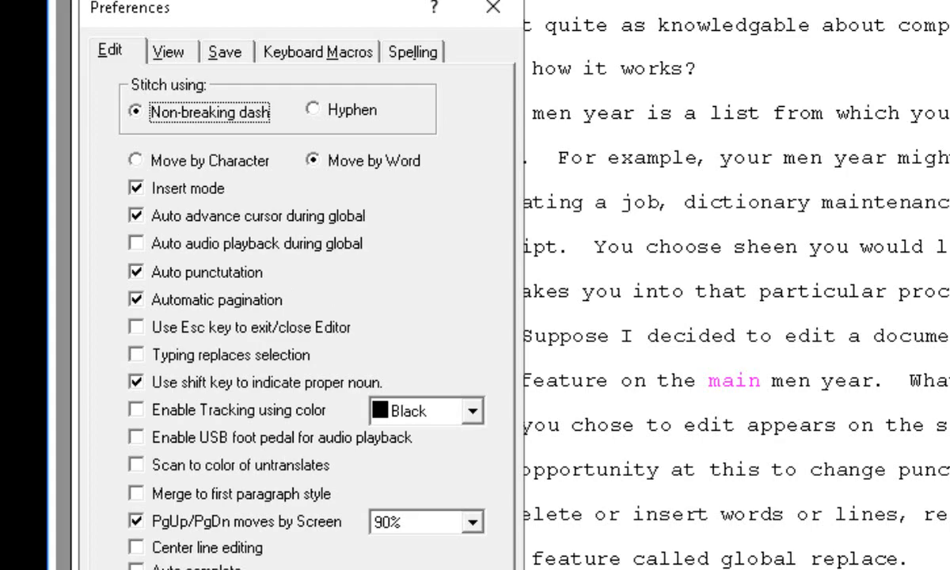
key(Escape)
Start a global covering both untranslated outlines STPRAPBS/SKREUPLT/ on line 17 and enter transcript as the English
click(423, 510)
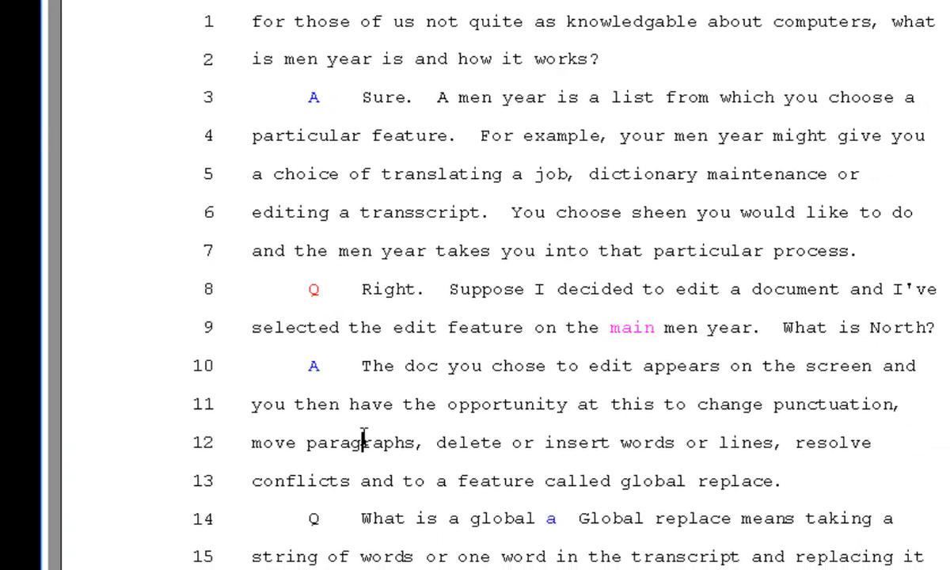
key(ctrl+d)
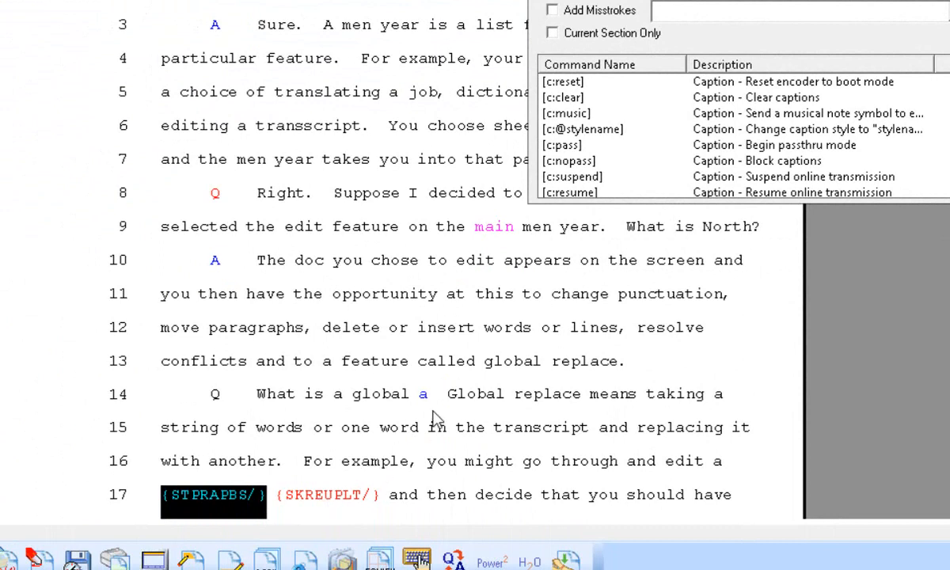
click(362, 497)
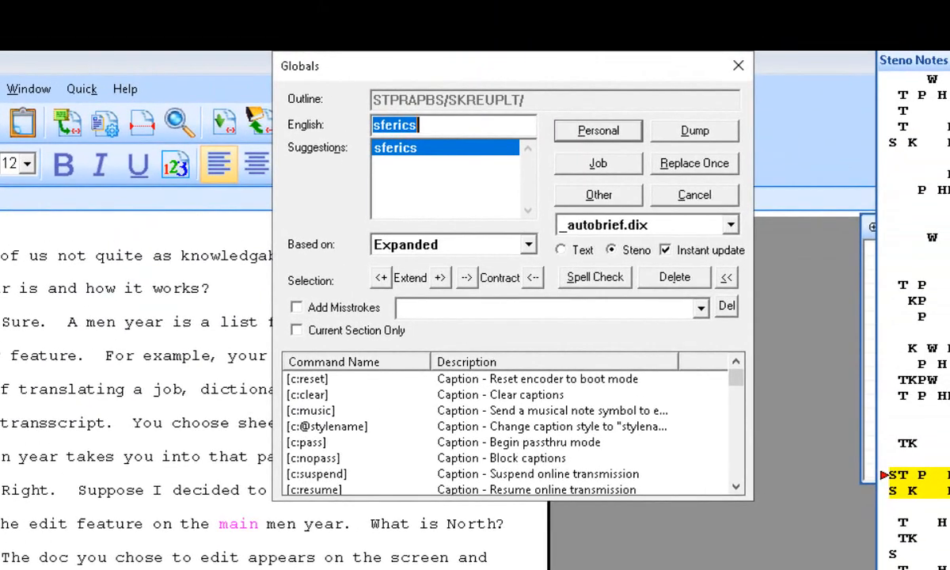
text(trans)
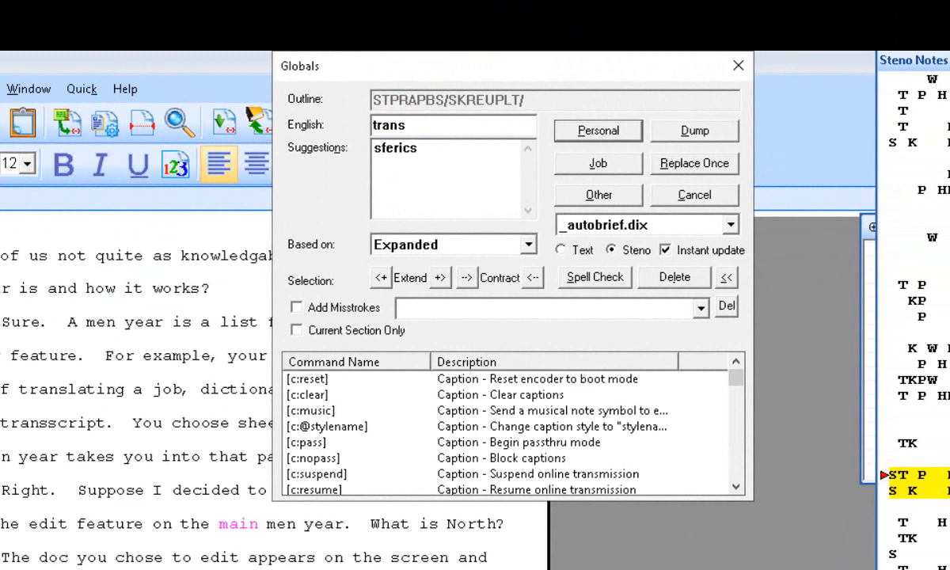
text(cript)
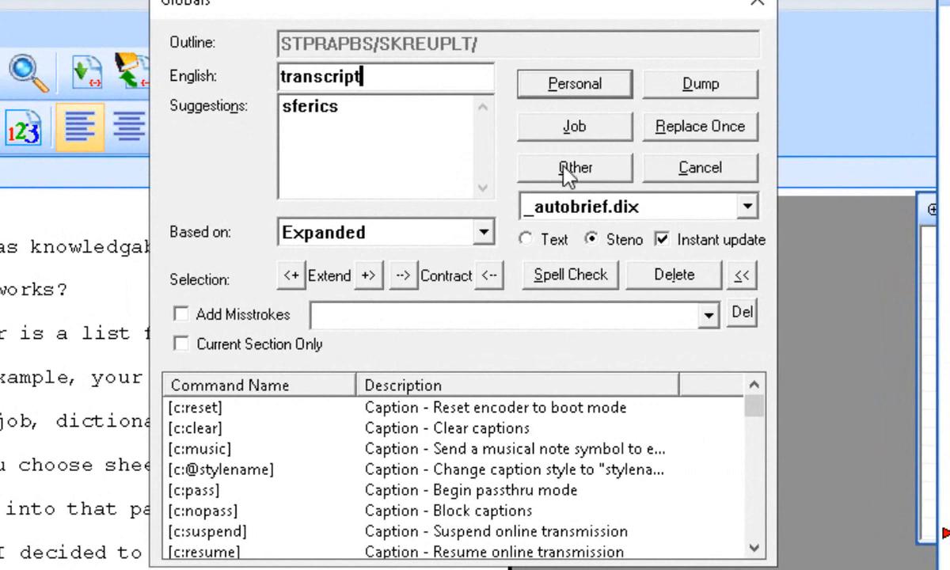
Look through the dictionaries available as another destination for the global, keeping _autobrief.dix selected
click(565, 209)
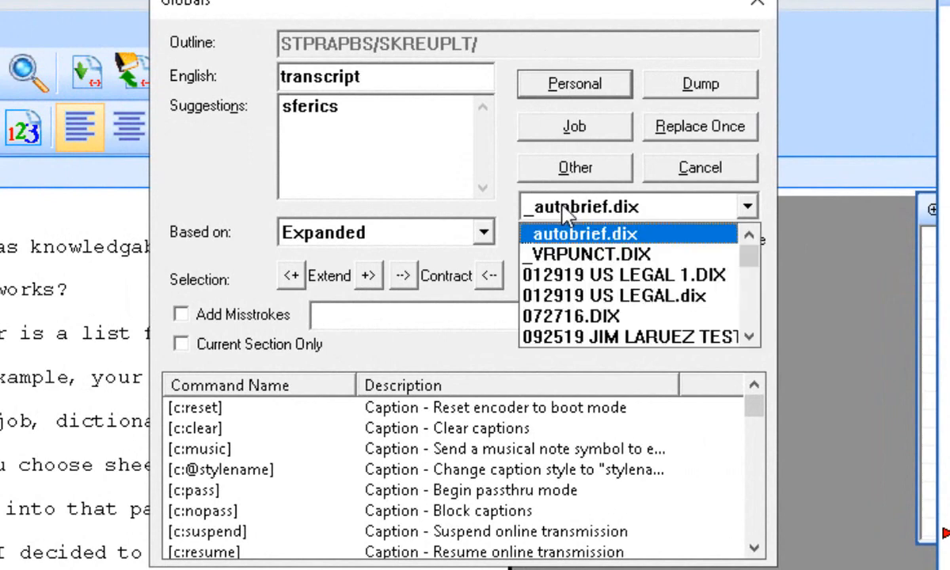
scroll(569, 316, down, 5)
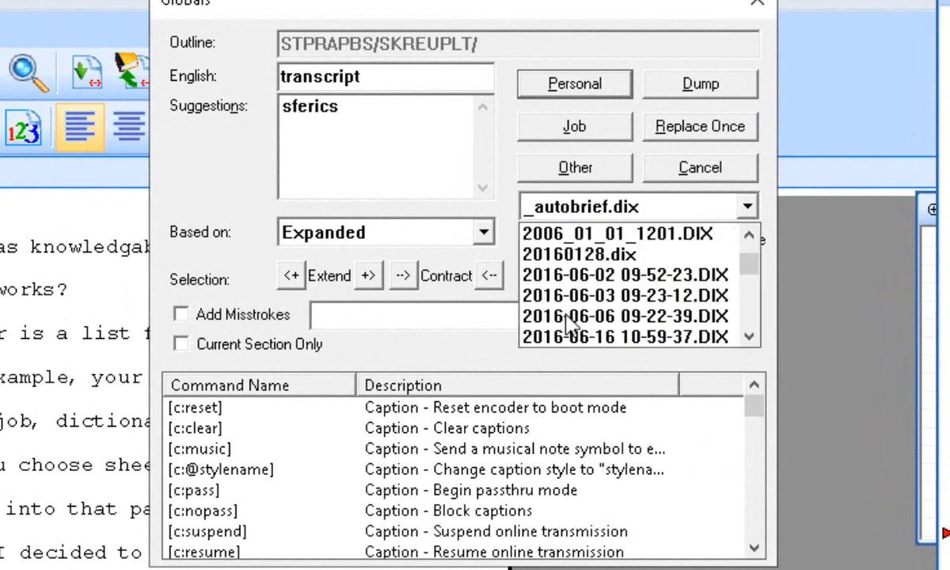
scroll(568, 320, up, 5)
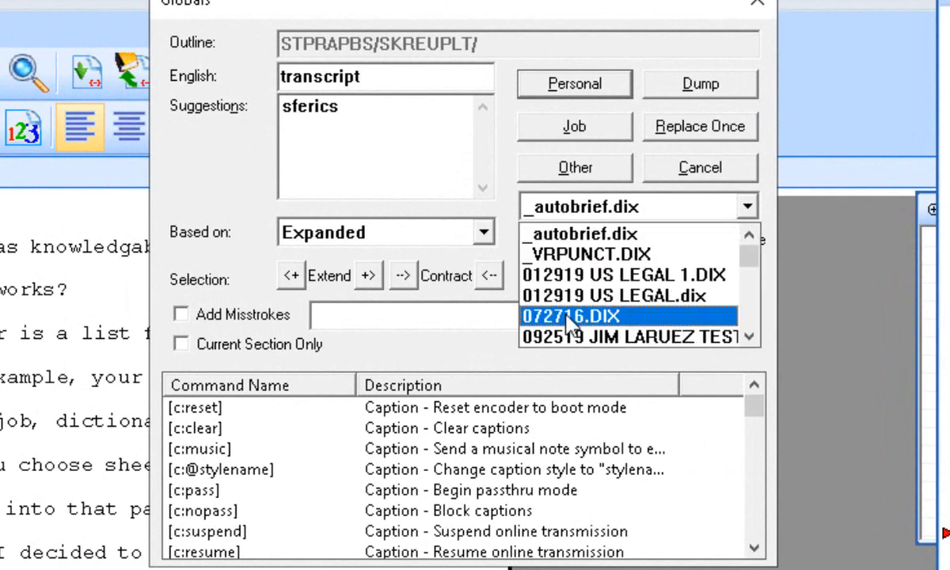
click(587, 207)
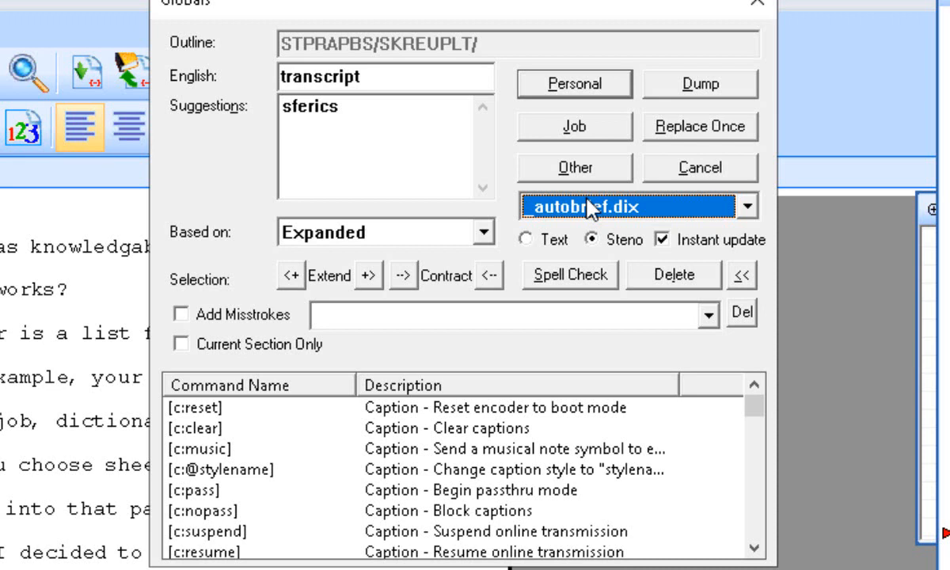
click(588, 208)
click(587, 207)
Switch the global's outline to Text and back to Steno, and check the suggestion basis options, keeping Expanded
click(554, 241)
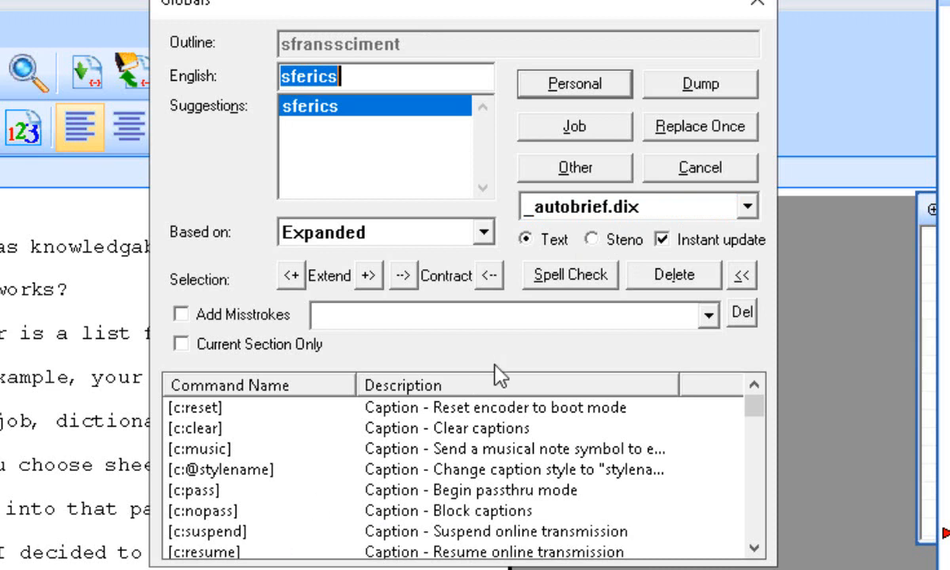
click(620, 243)
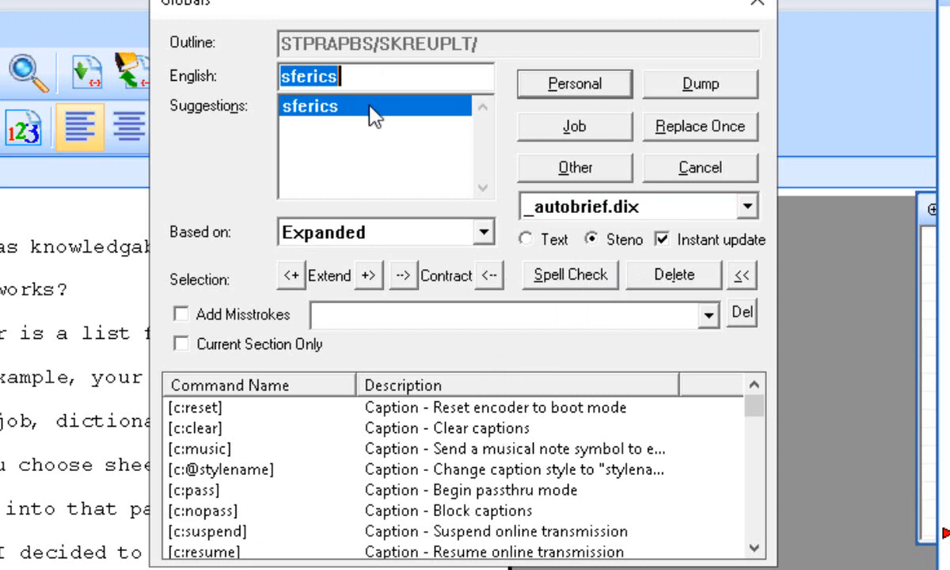
click(484, 232)
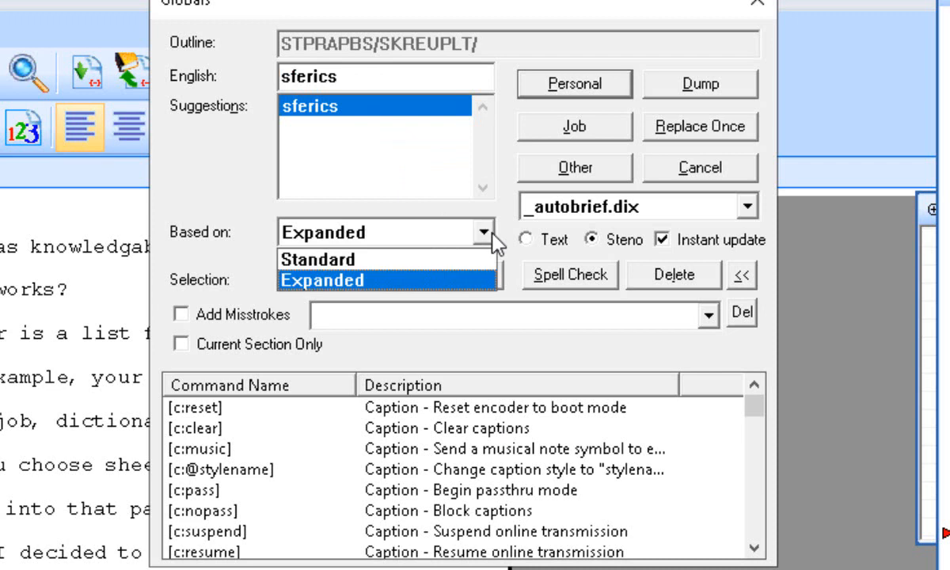
click(491, 234)
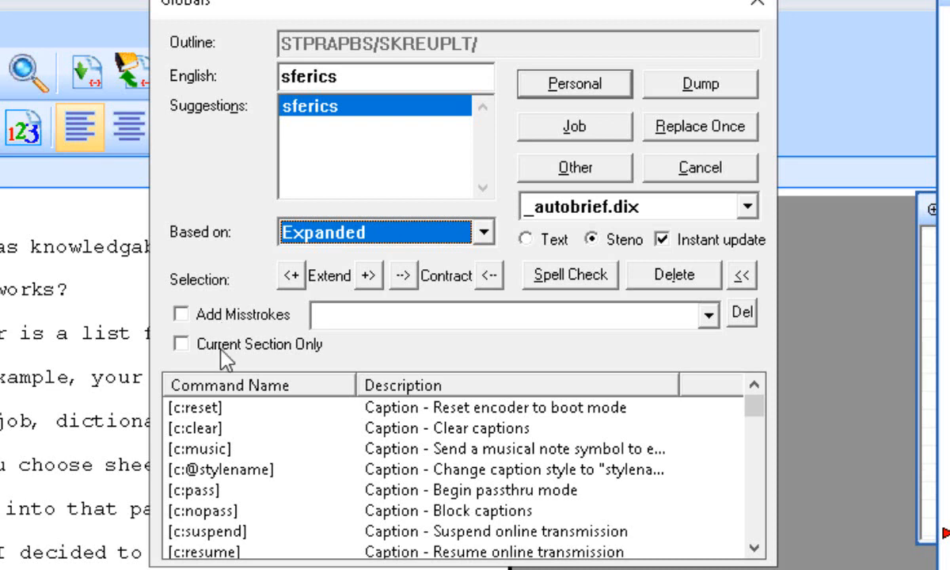
Try adding the [c:clear] caption command to the suggested English, and clear the English entry
click(229, 450)
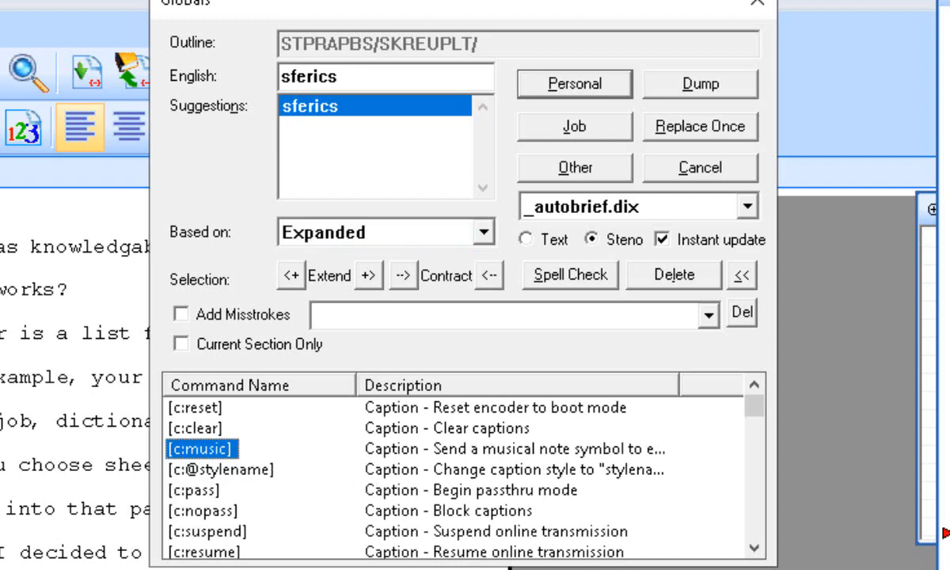
click(212, 428)
double_click(212, 432)
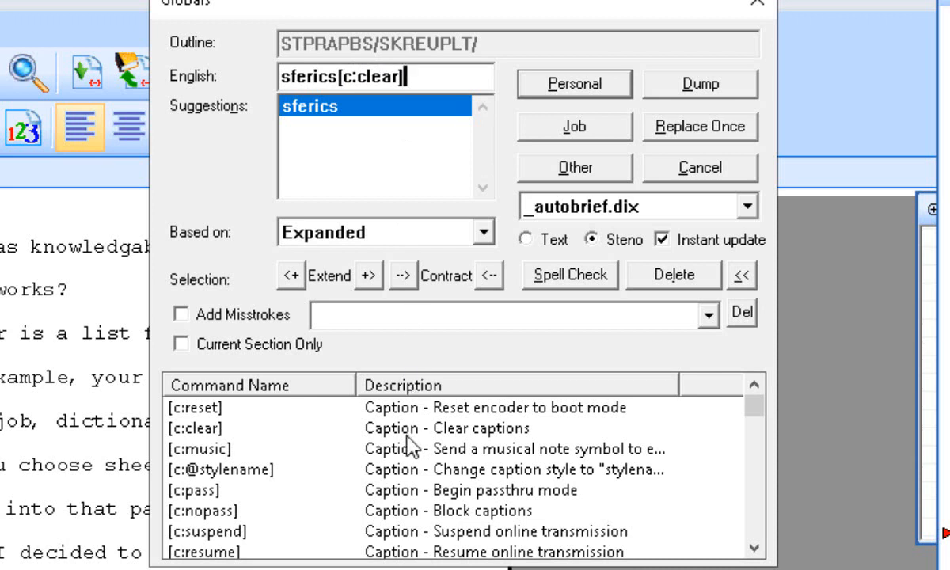
key(ctrl+a)
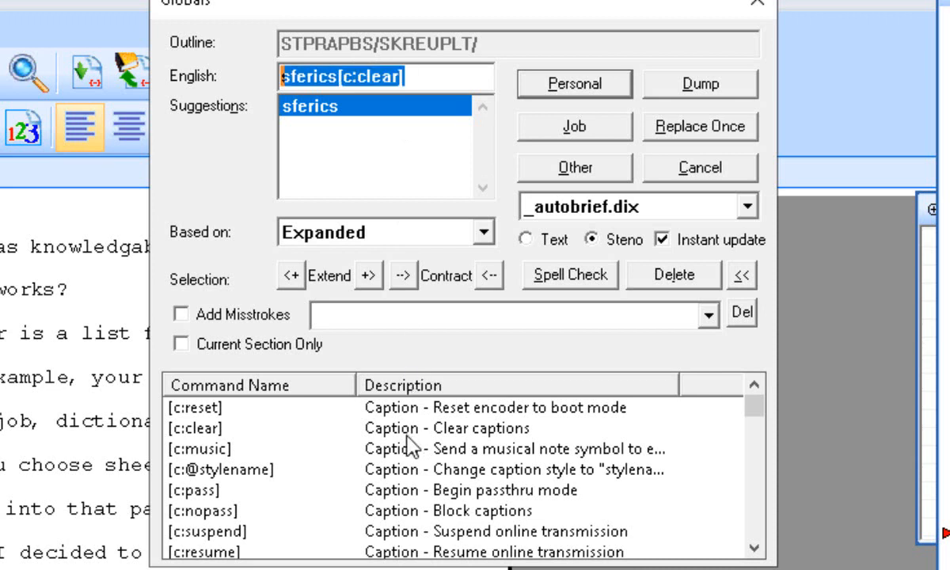
key(BackSpace)
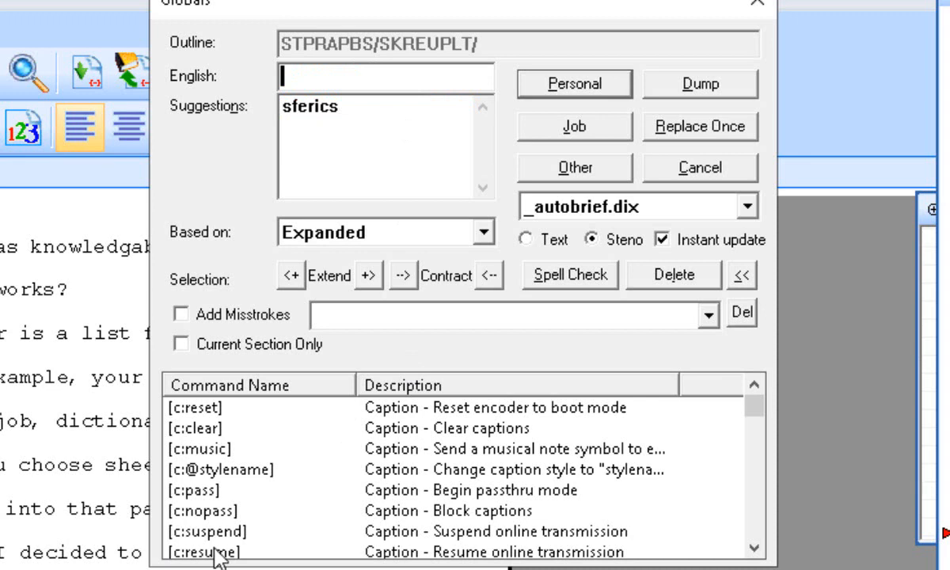
Check the [m:ing] morph command, and define STPRAPBS/SKREUPLT/ as Transcript with a Personal global
scroll(218, 558, down, 5)
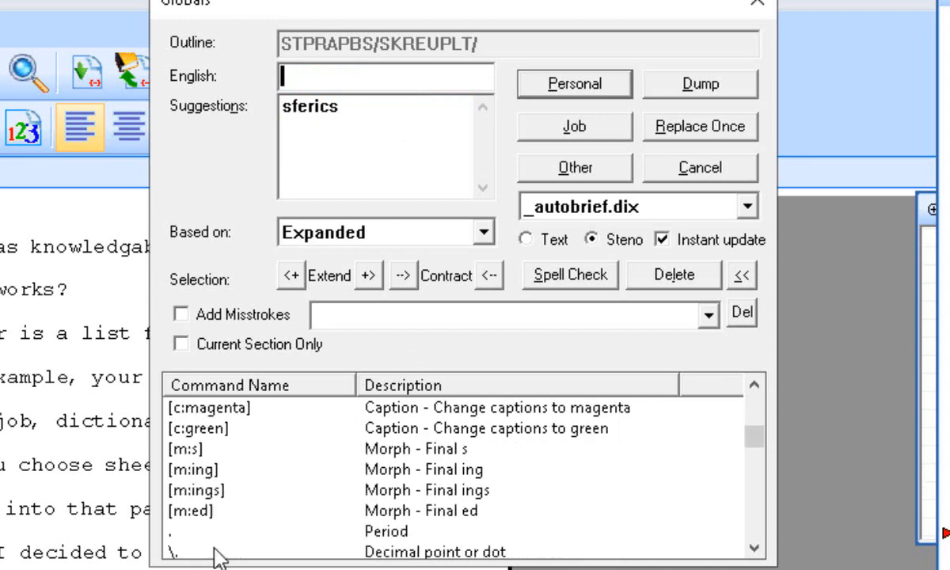
click(209, 470)
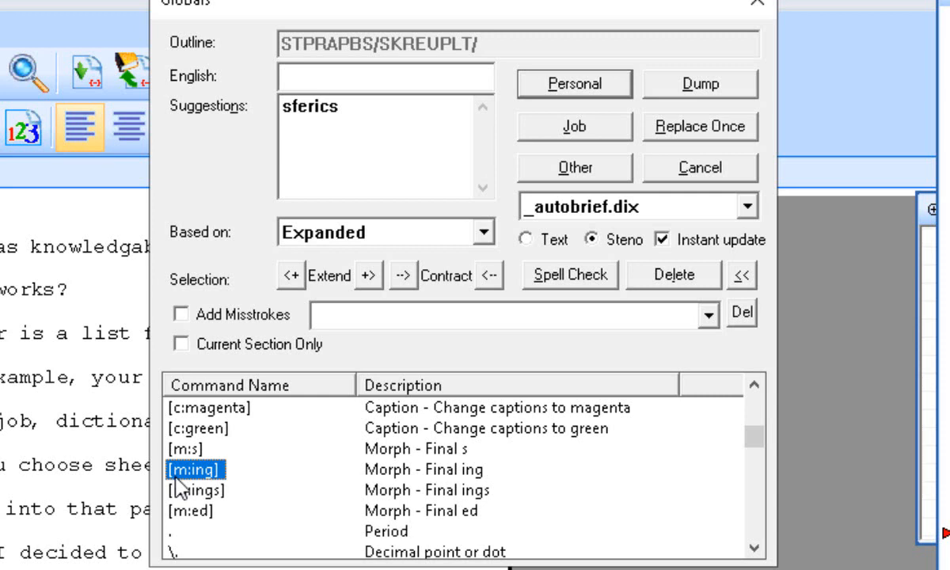
click(365, 77)
text(Transcript)
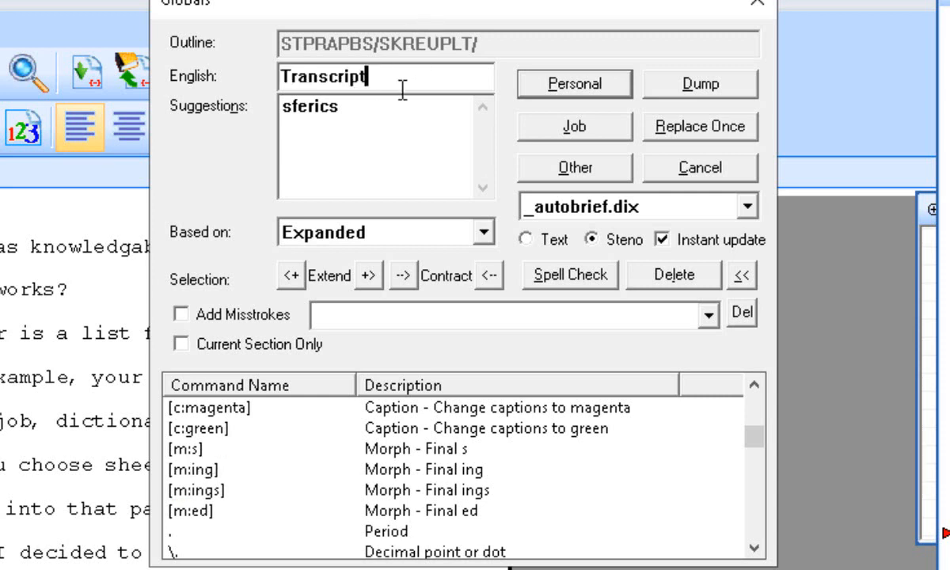
key(Return)
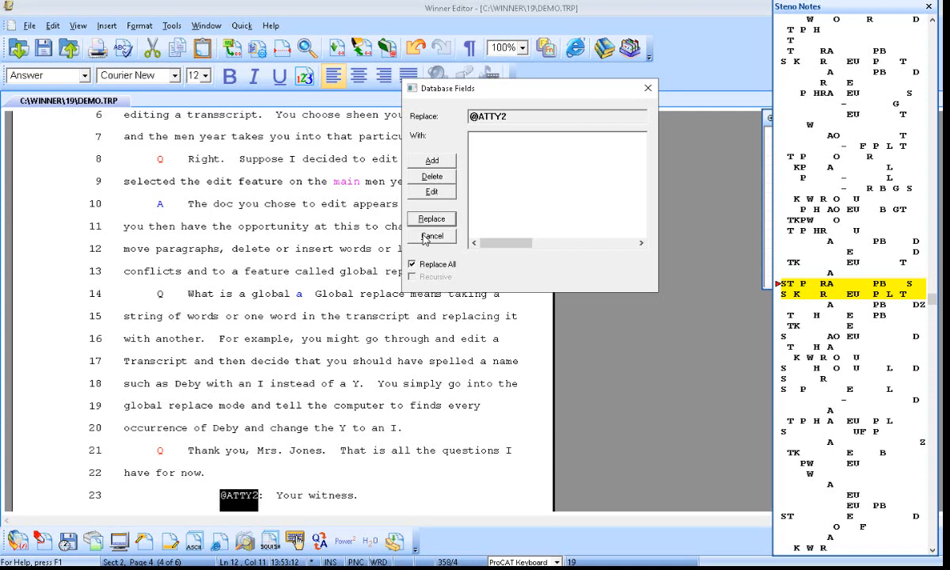
click(432, 236)
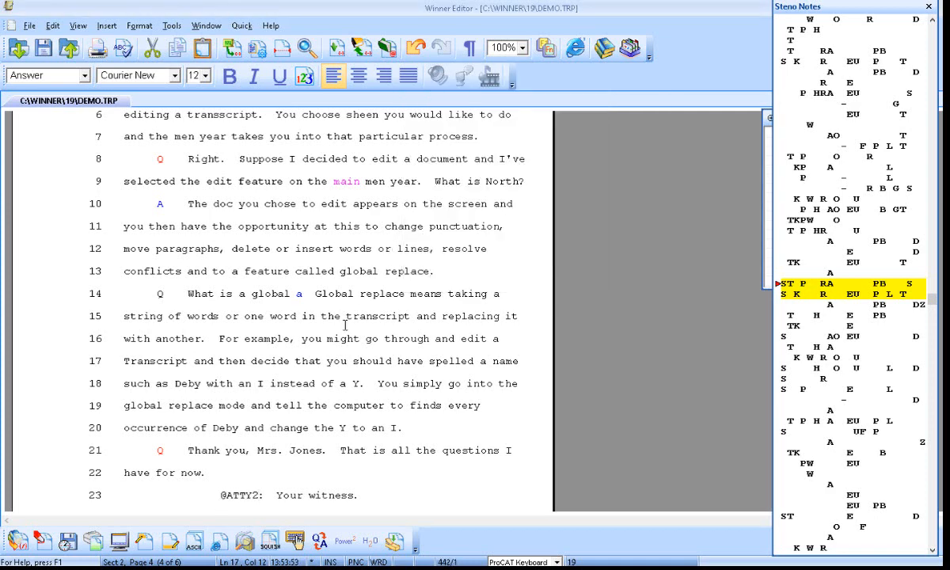
scroll(344, 325, down, 1)
scroll(344, 325, down, 1)
click(271, 398)
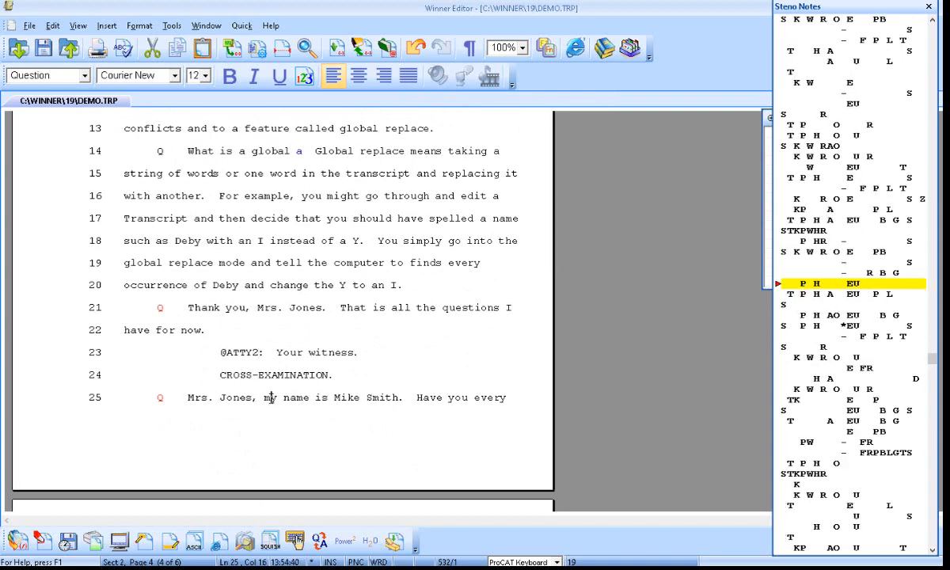
key(ctrl+u)
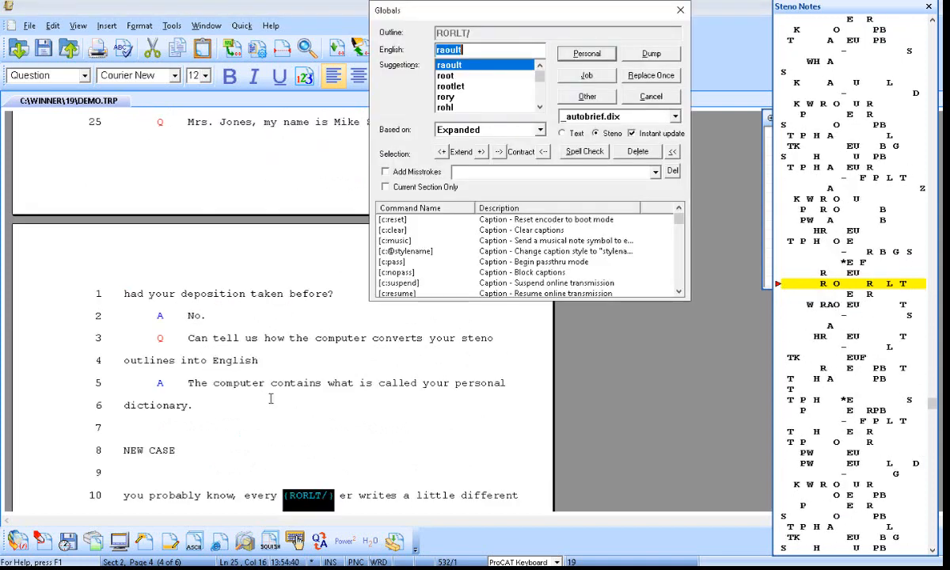
Switch the RORLT/ global to Text and back to Steno, and close it without defining the outline
click(563, 133)
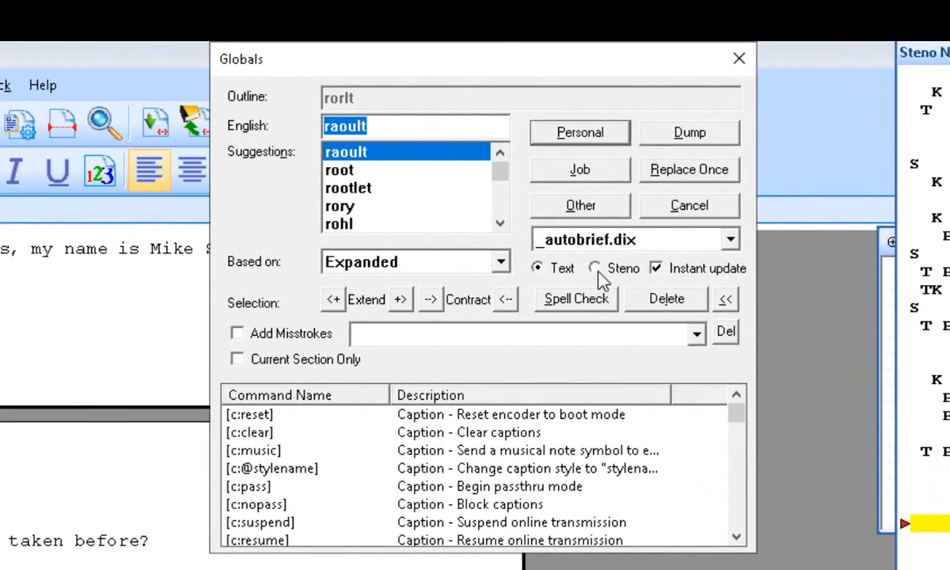
click(596, 143)
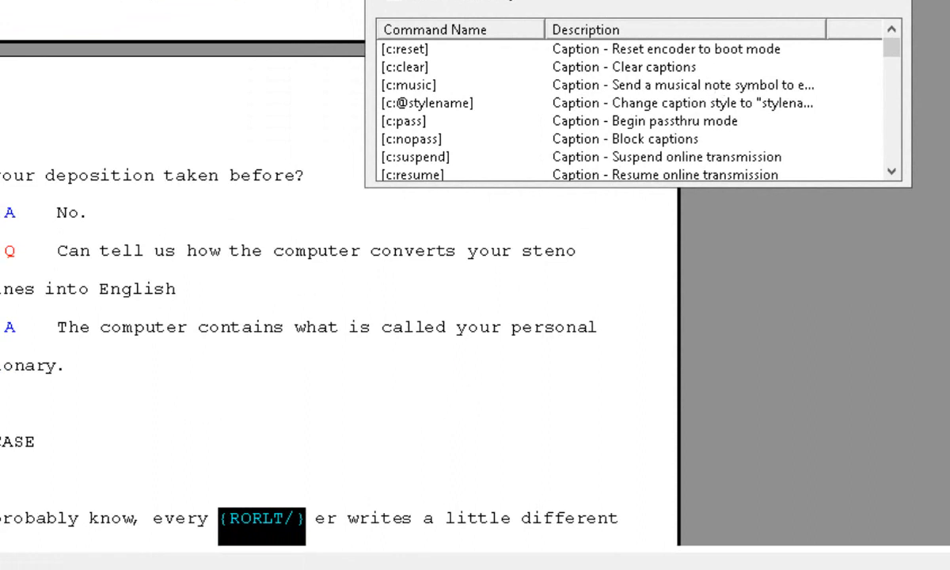
key(Escape)
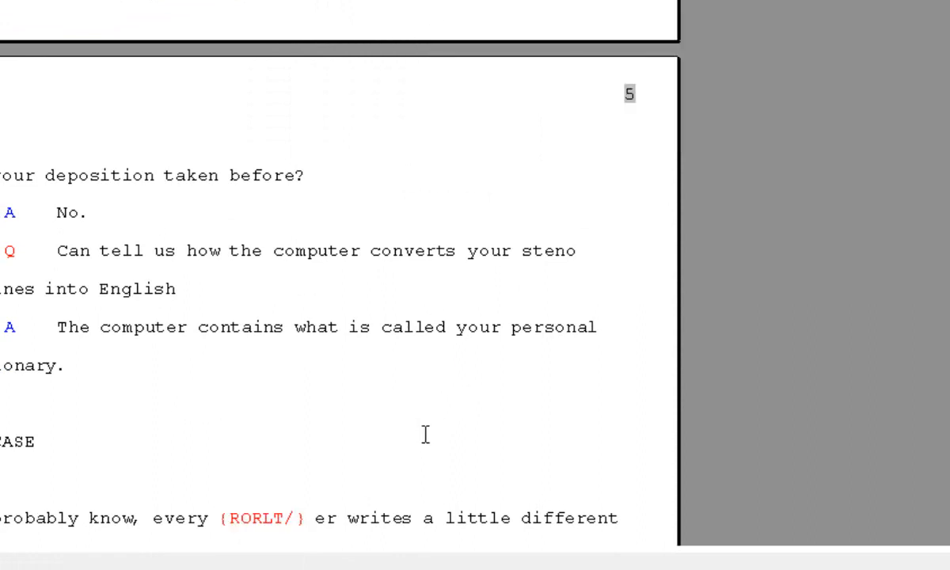
Inspect the personal dictionary entry er~ for the word er after {RORLT/}, and leave it without modifying it
right_click(321, 517)
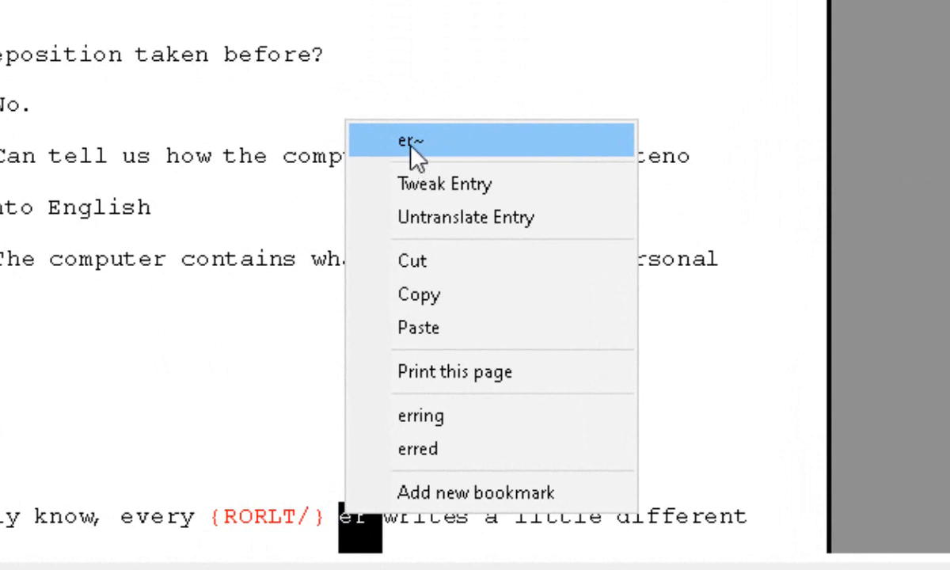
click(411, 184)
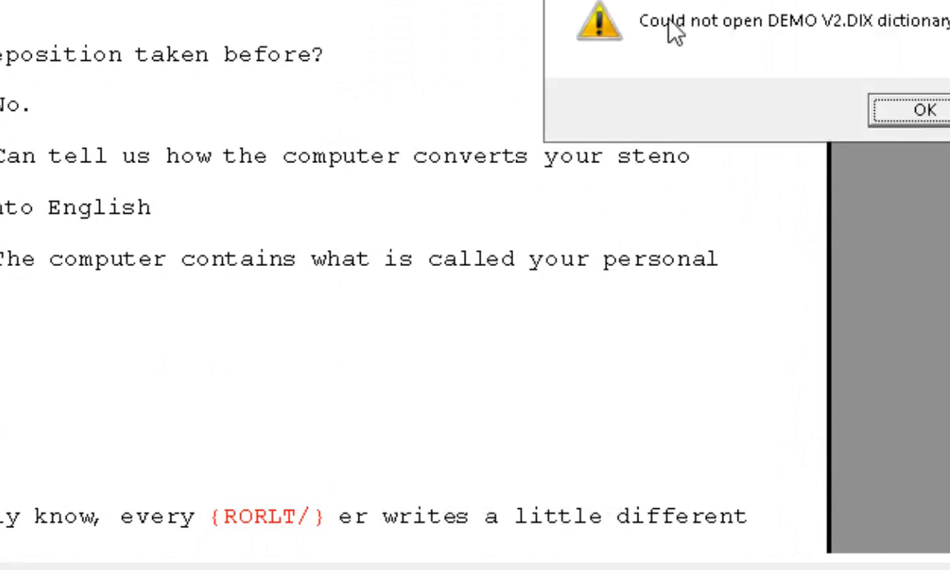
click(903, 122)
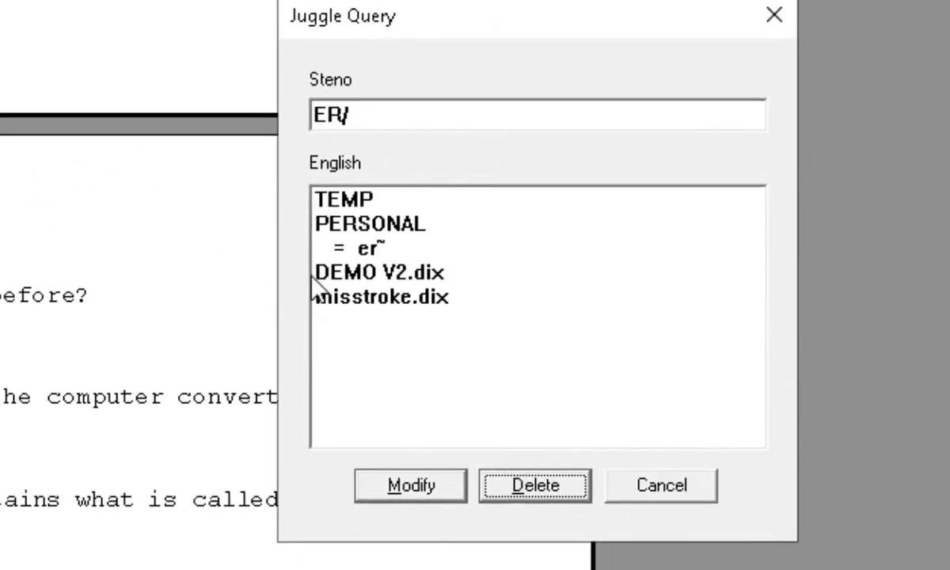
click(335, 249)
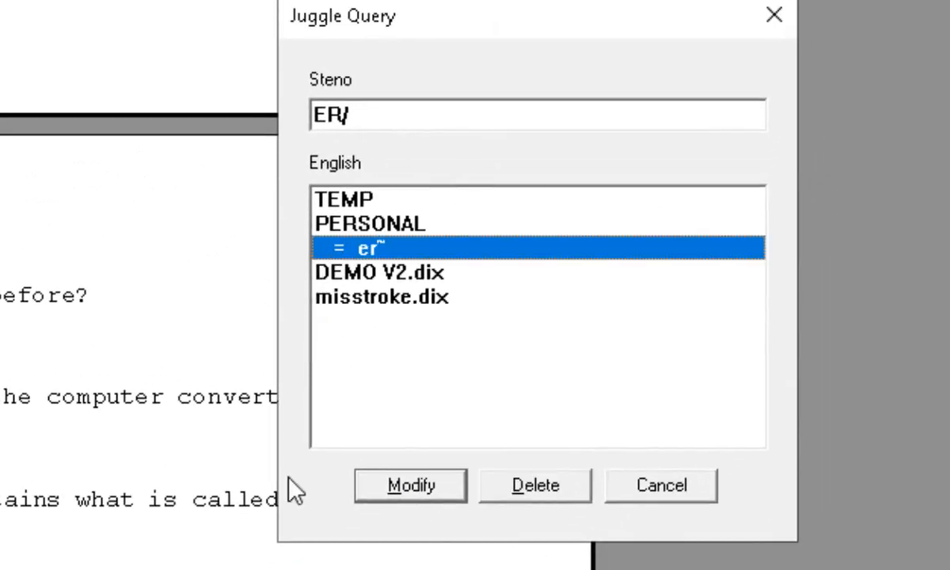
click(434, 498)
drag(445, 318, 244, 291)
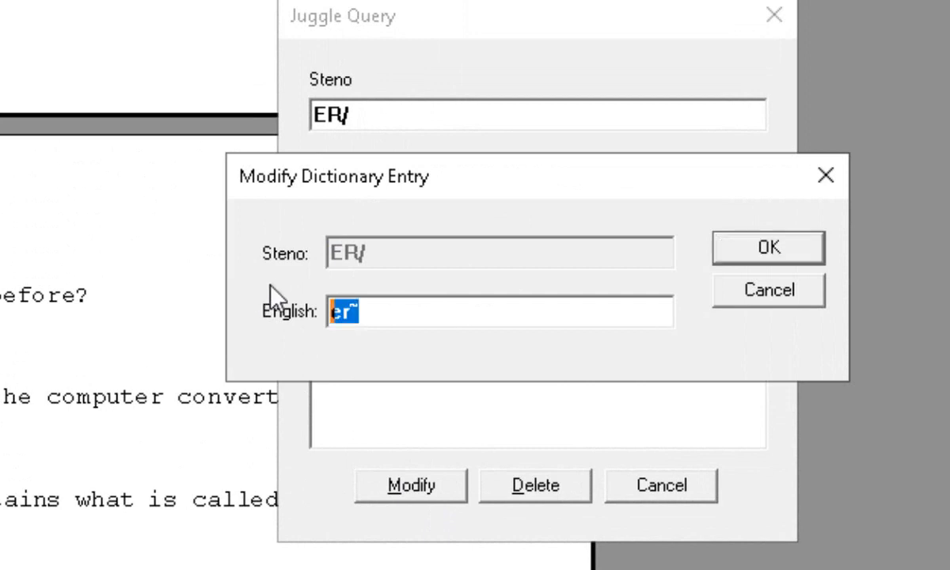
click(729, 290)
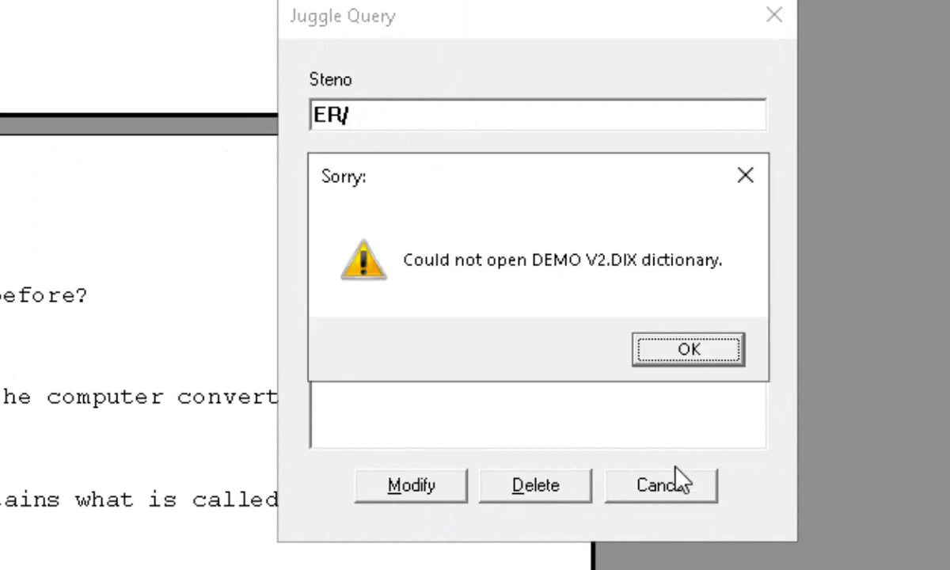
click(670, 356)
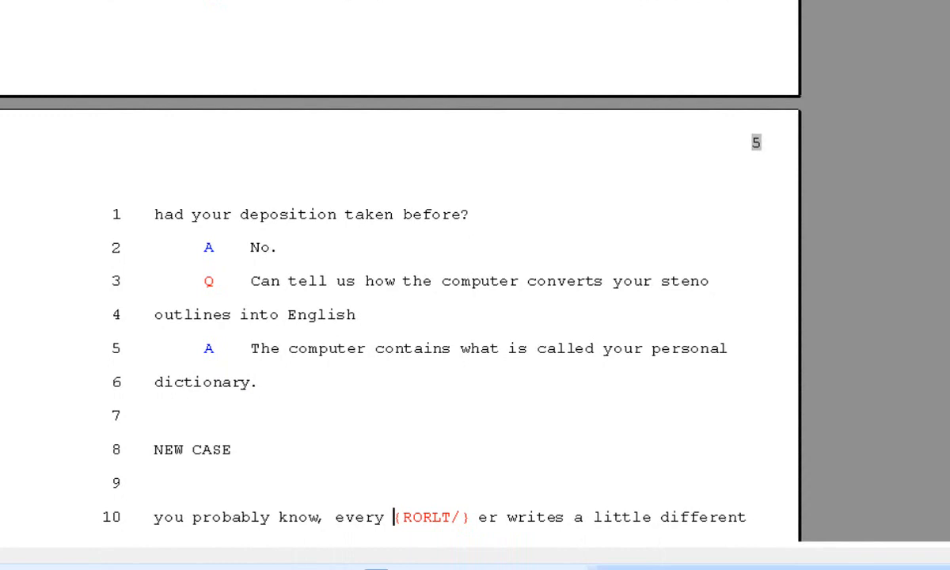
Extend the {RORLT/} global to include the following er, and define RORLT/ER/ as writer with a Personal global
key(ctrl+g)
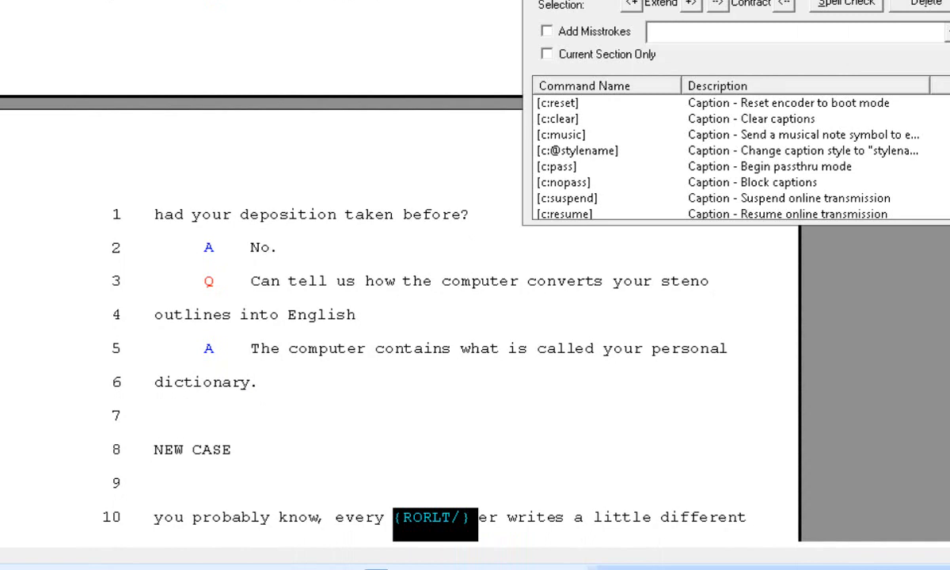
key(ctrl+shift+Right)
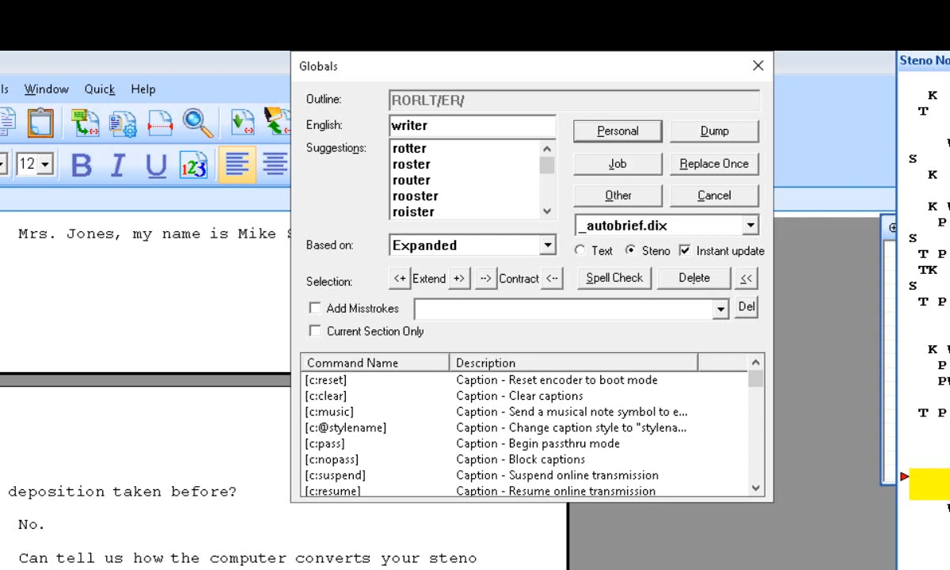
click(600, 129)
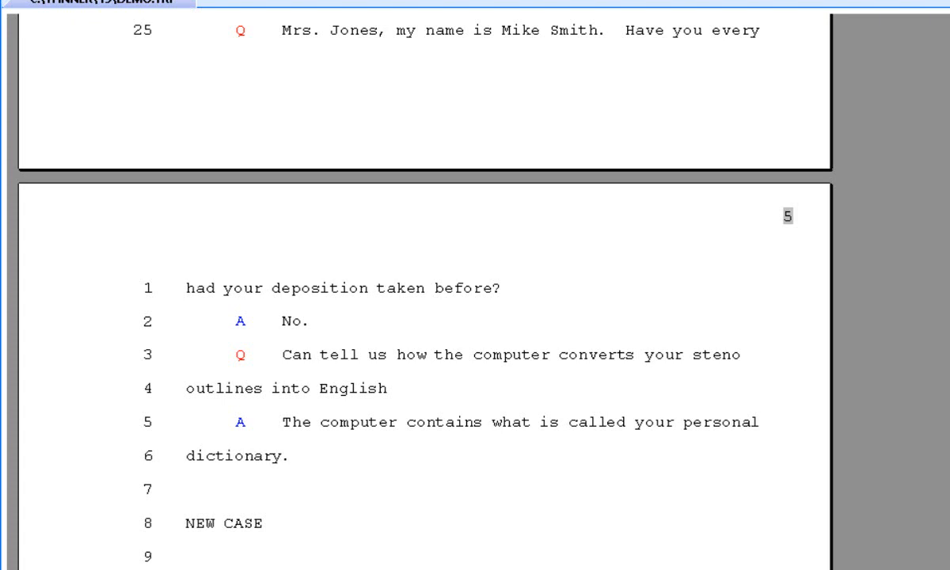
Try extending and contracting the selection around {TPHAOEBG/} on line 12, hide the command list, and define TPHAOEBG/ as needing with a Personal global
key(Down)
key(Down)
key(Down)
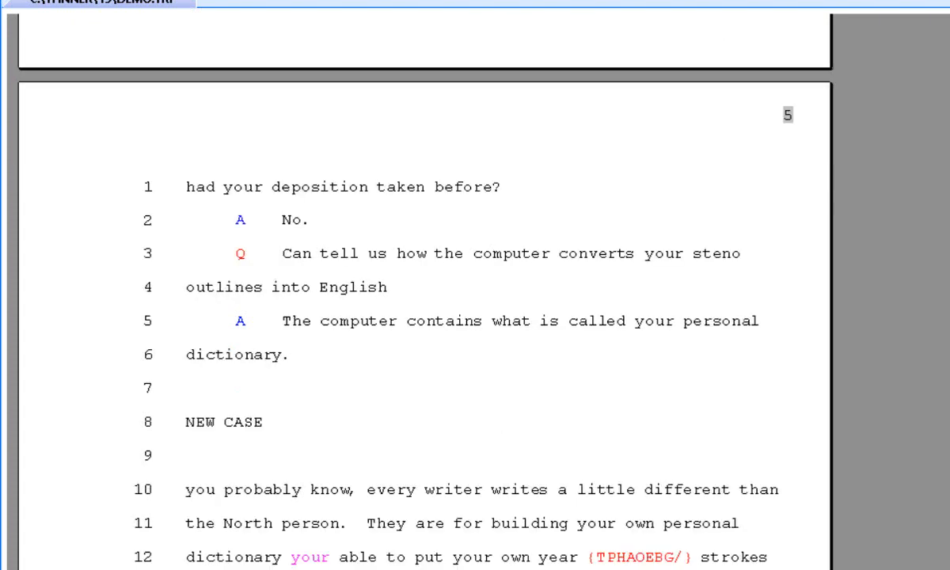
key(ctrl+g)
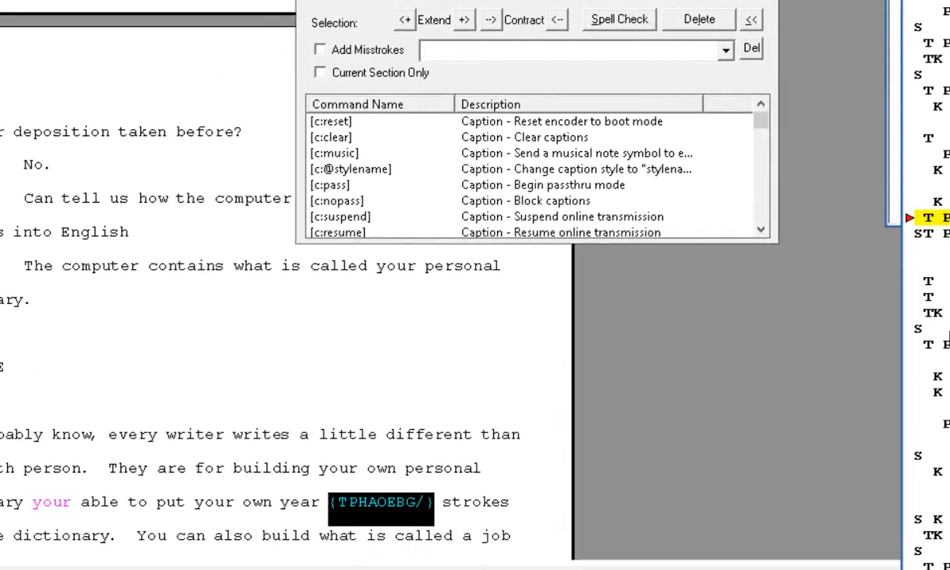
key(shift+Left)
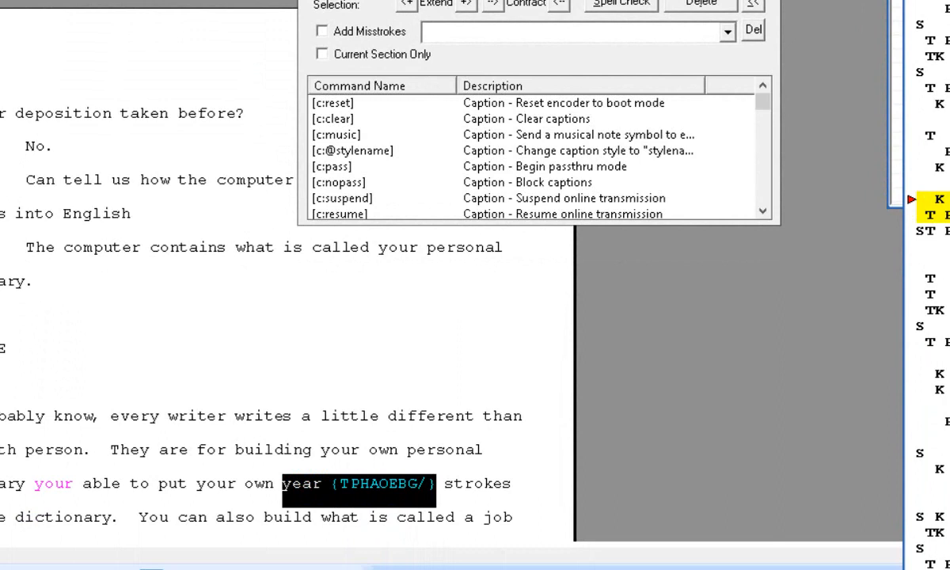
key(shift+Right)
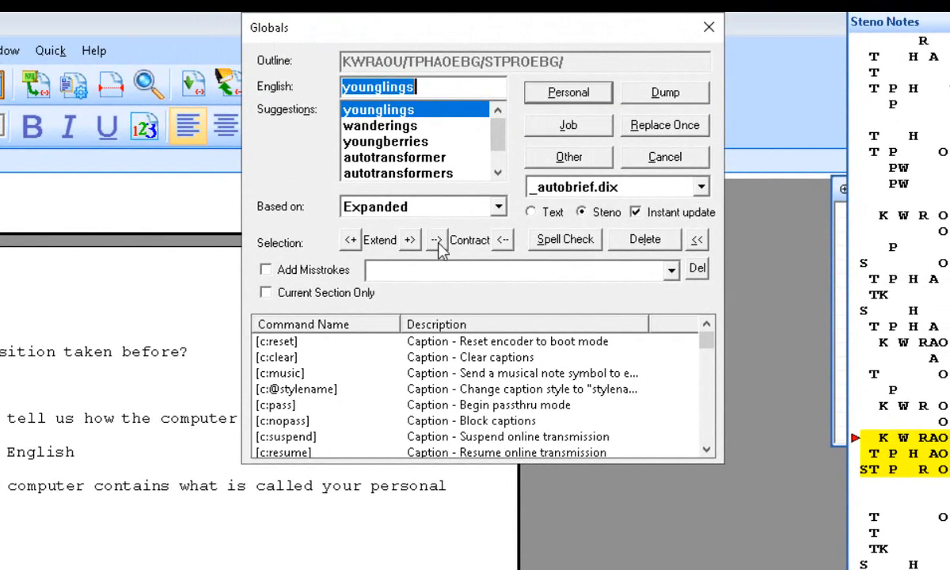
click(437, 241)
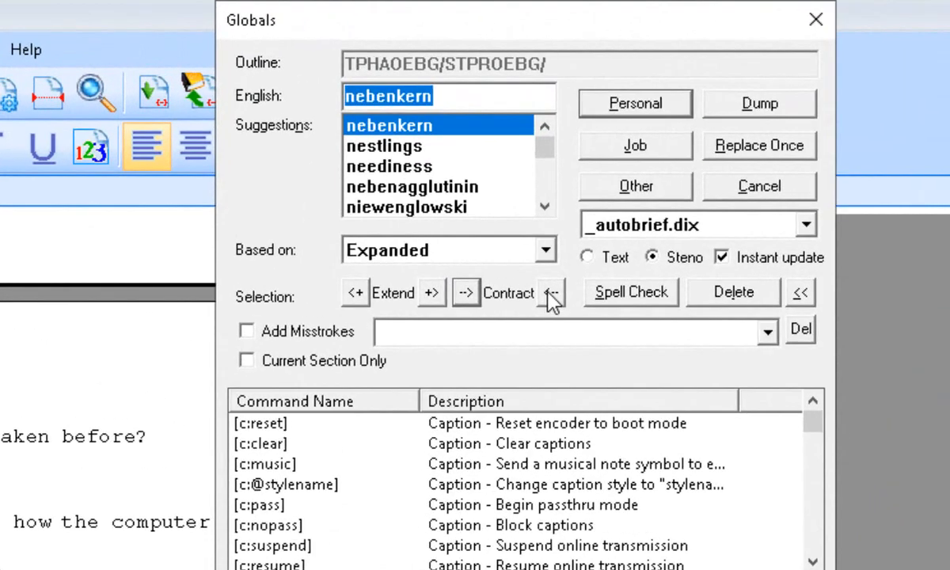
click(502, 240)
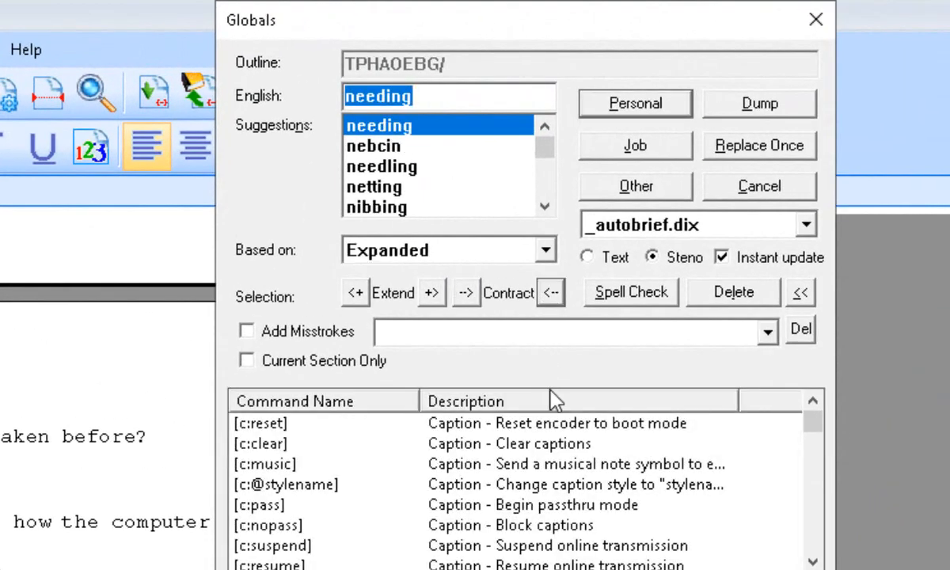
click(802, 295)
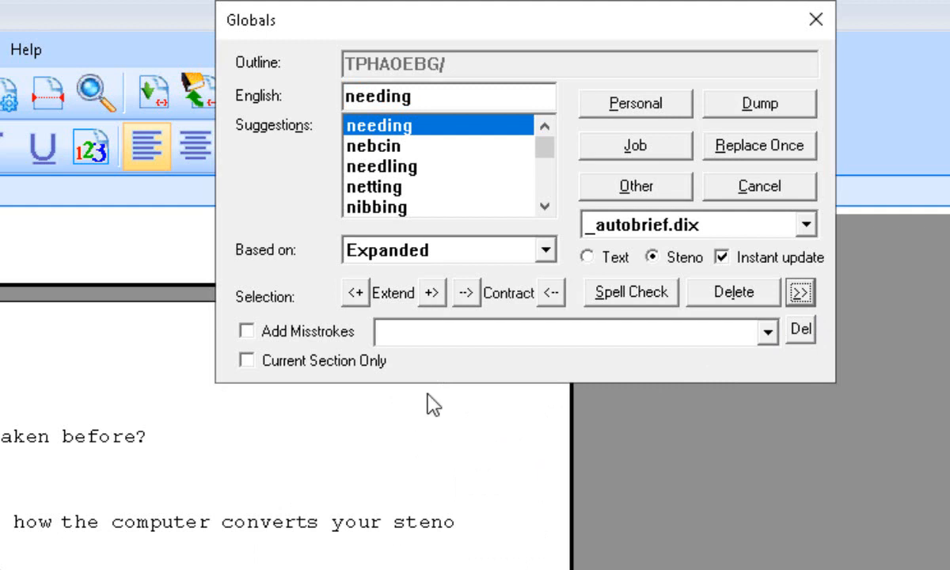
click(605, 107)
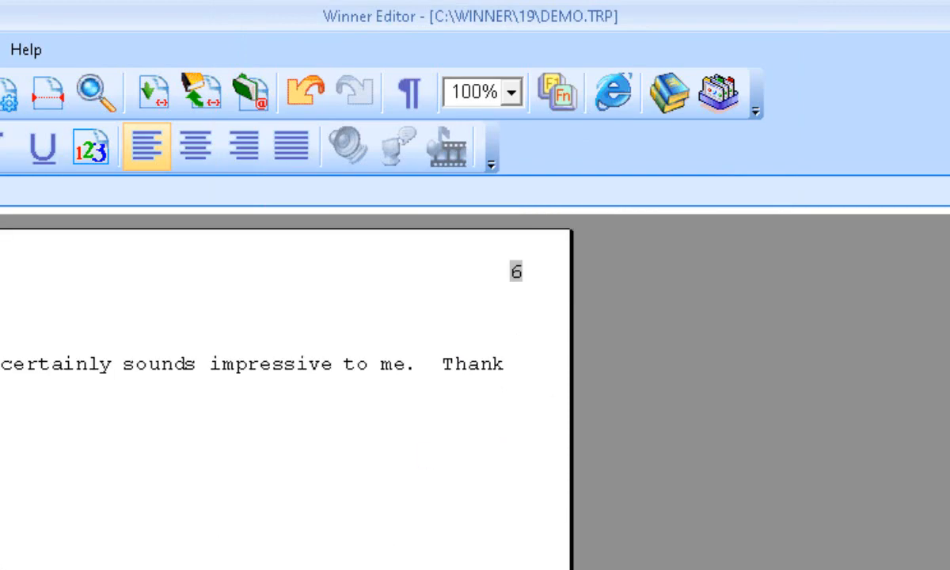
Look back through the edited pages to the start of the transcript, and close DEMO.TRP with its changes saved
scroll(472, 443, up, 8)
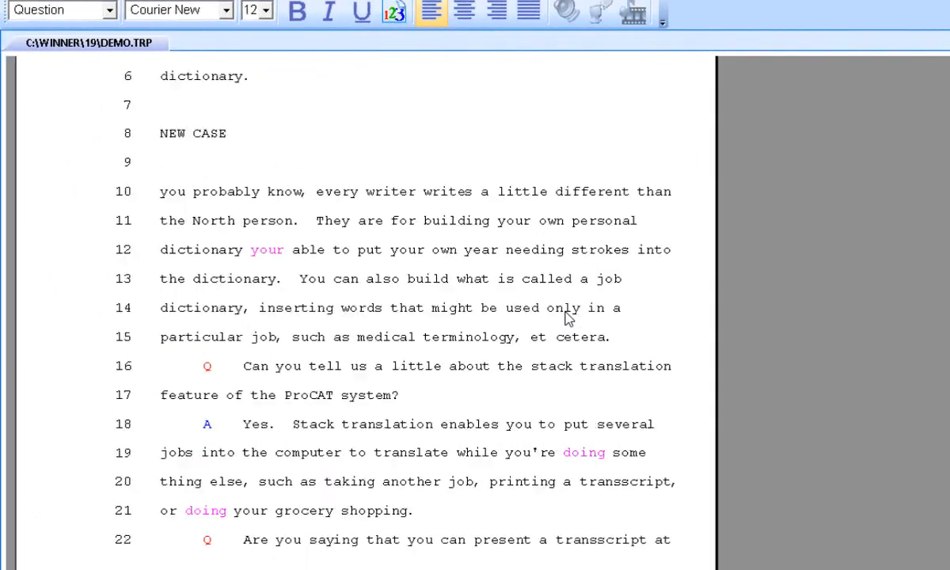
scroll(568, 317, up, 10)
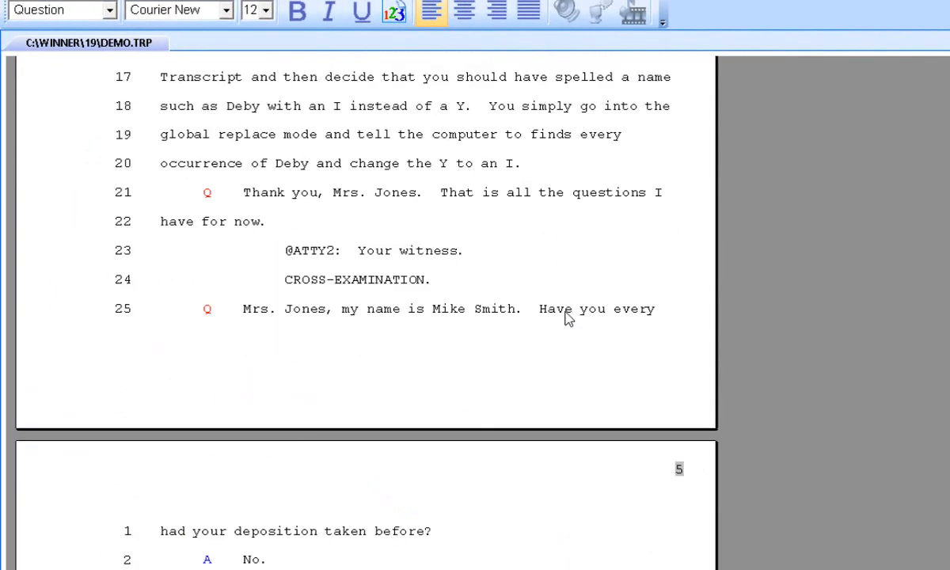
key(ctrl+Home)
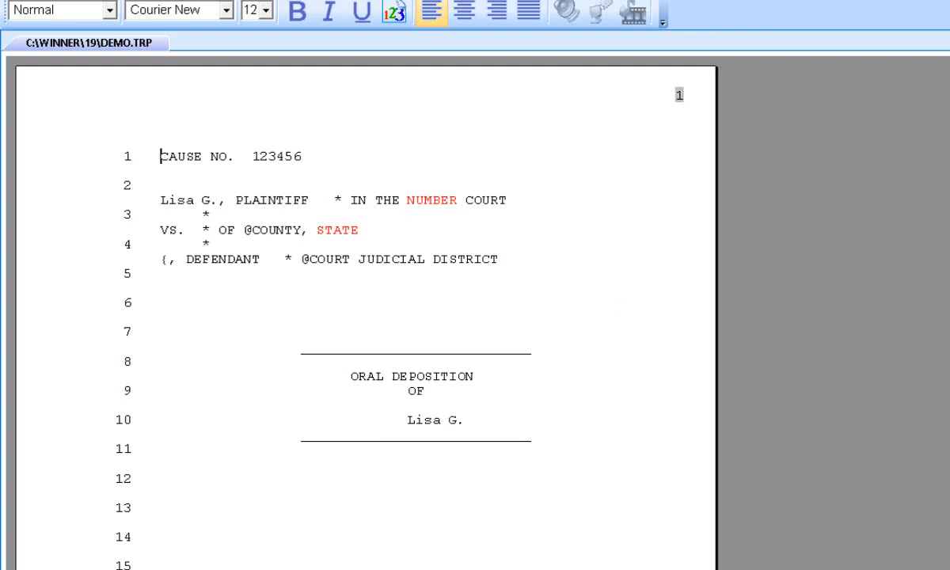
key(ctrl+F4)
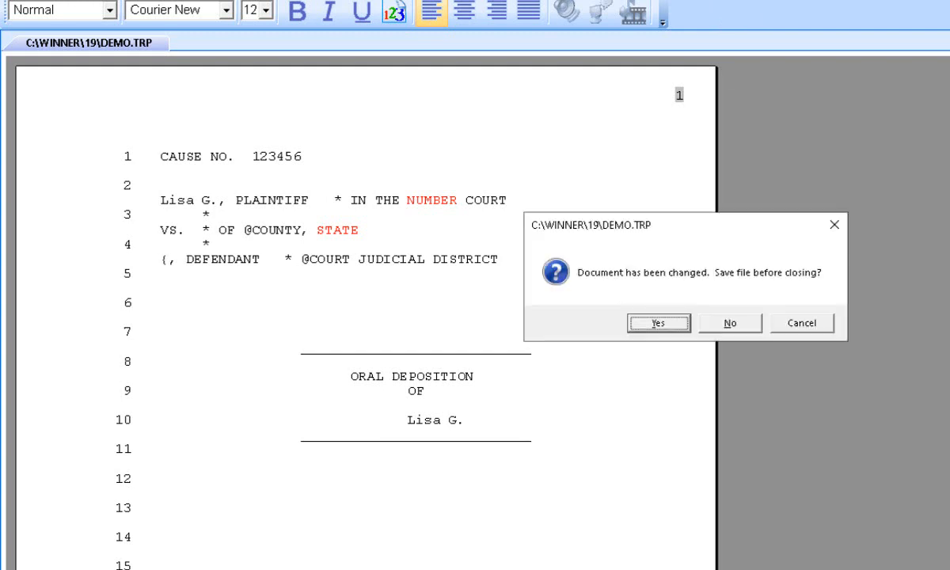
click(658, 323)
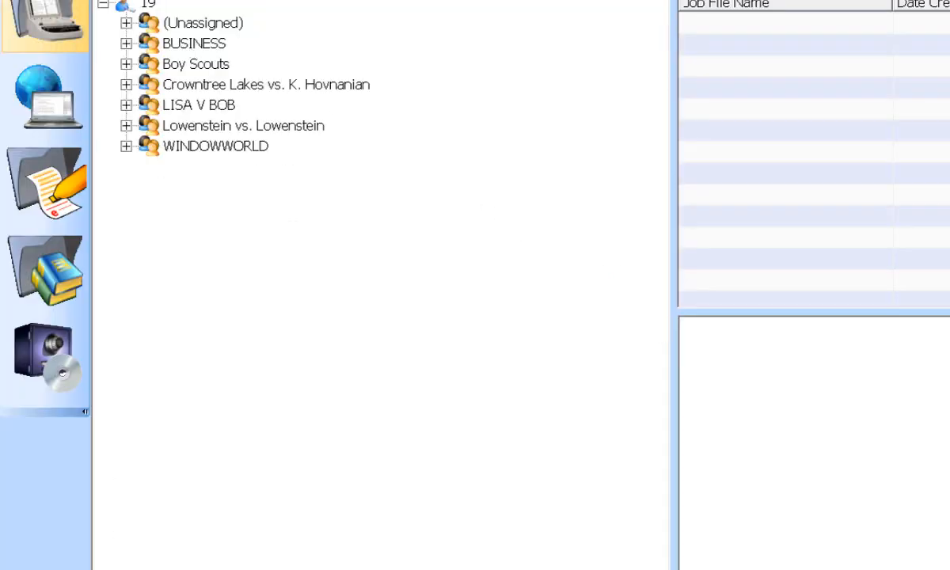
Set up a realtime translation in Steno File mode with the first 092519 test dictionary as the selected dictionary
click(47, 10)
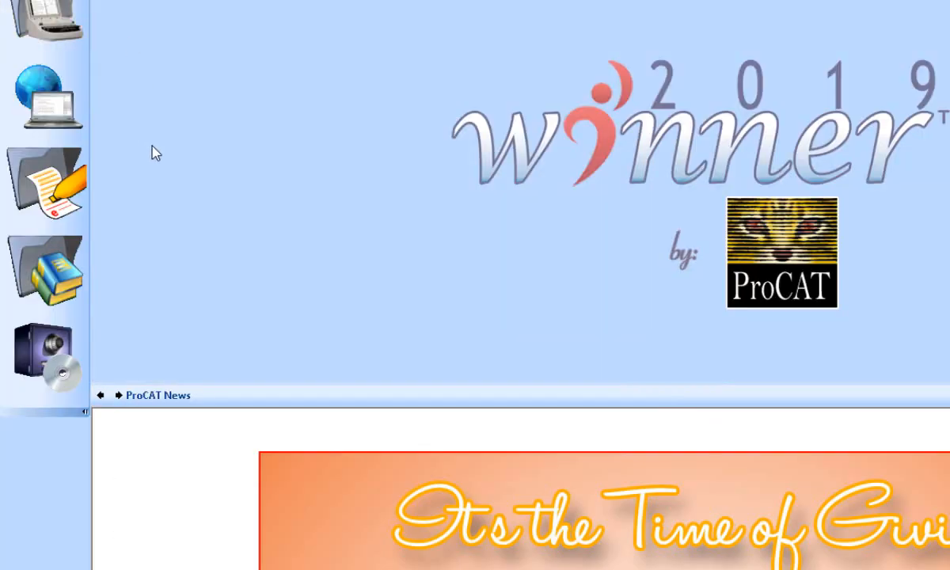
click(55, 101)
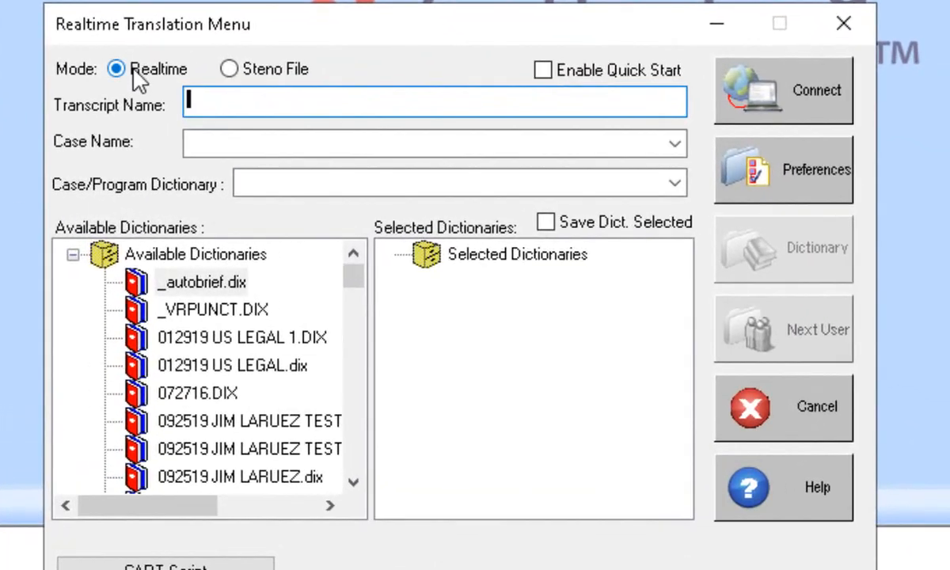
click(229, 70)
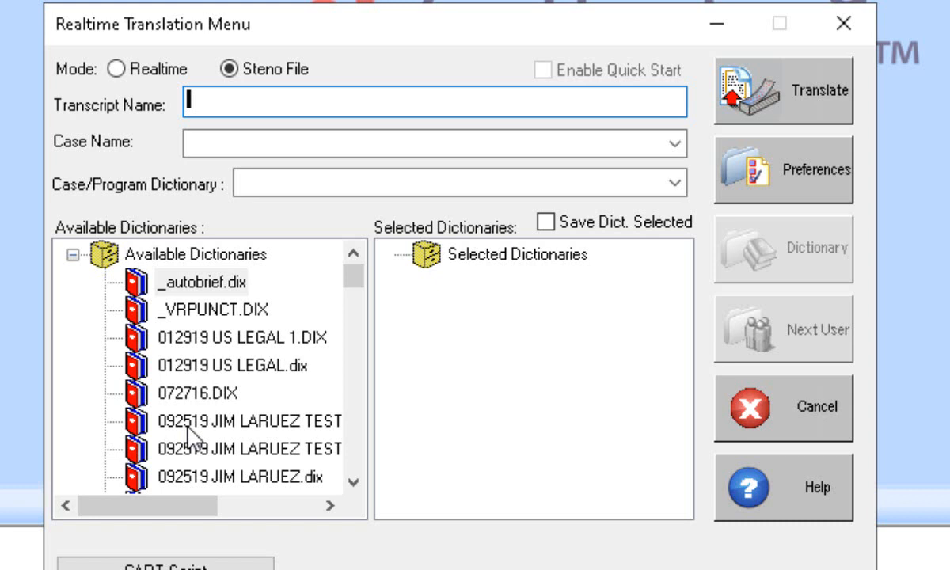
drag(190, 431, 440, 285)
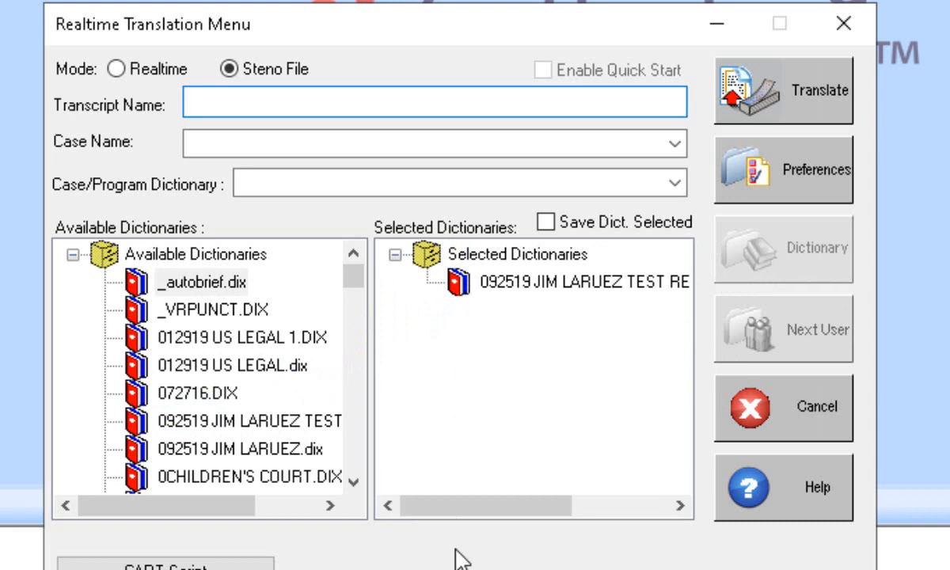
Translate the steno file DEMO.stn again as a complete re-translation without keeping the sync data
click(744, 119)
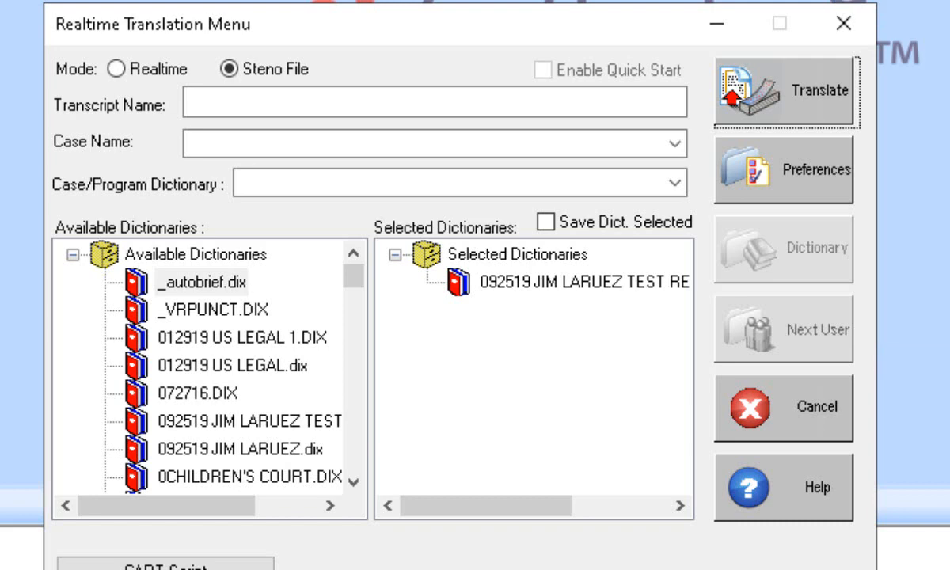
click(787, 95)
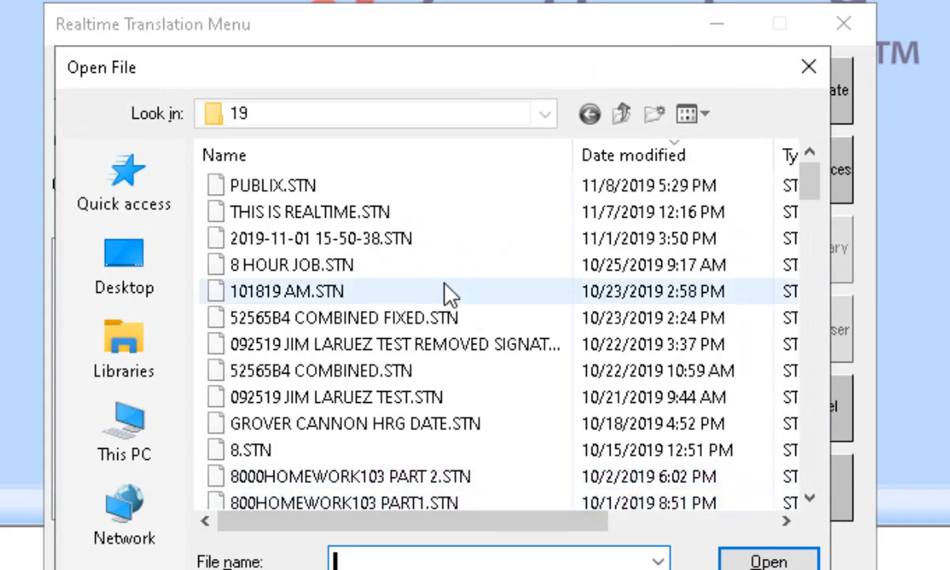
click(388, 348)
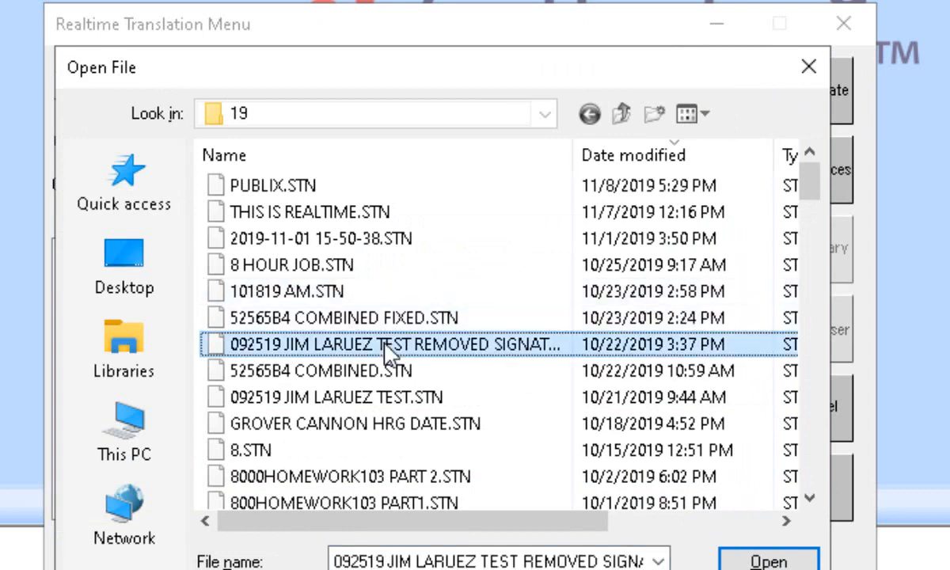
text(de)
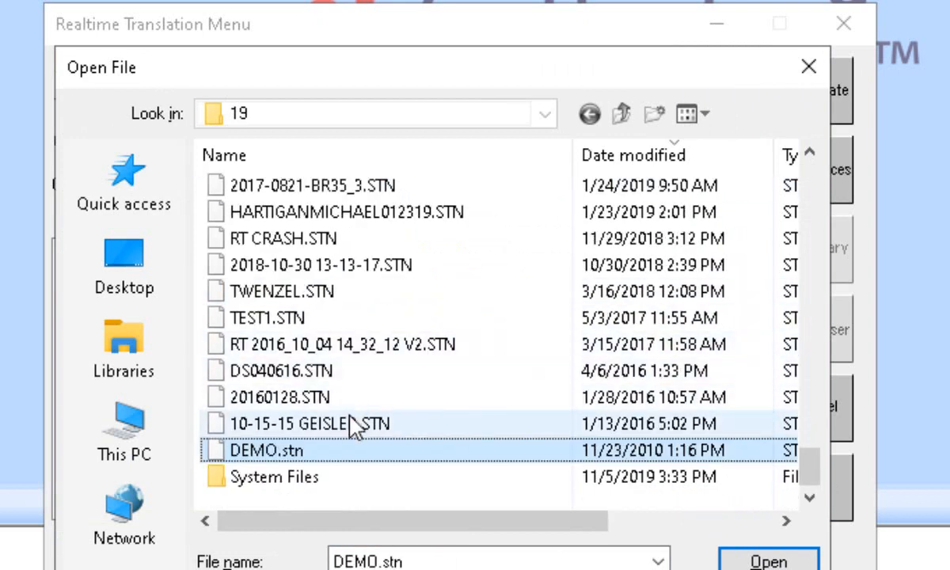
click(748, 564)
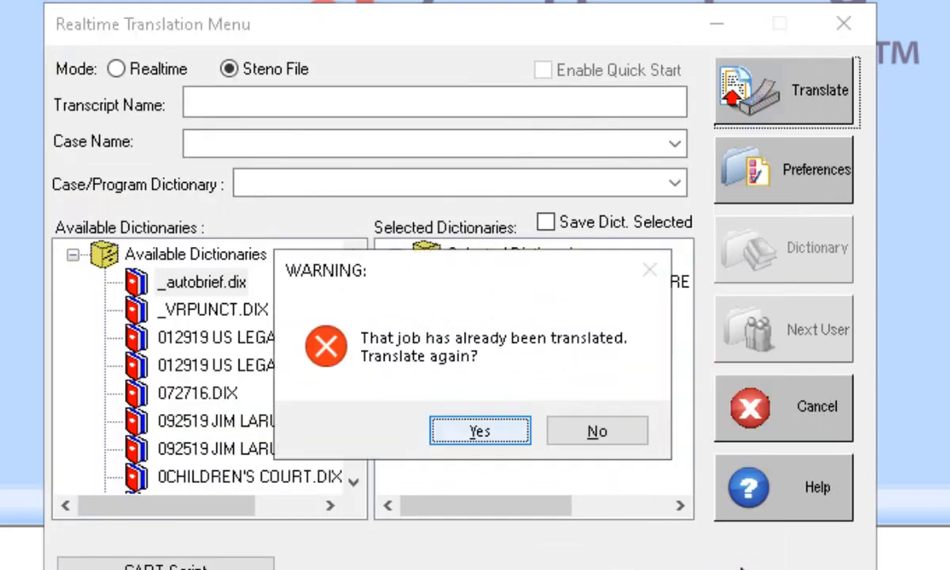
click(484, 432)
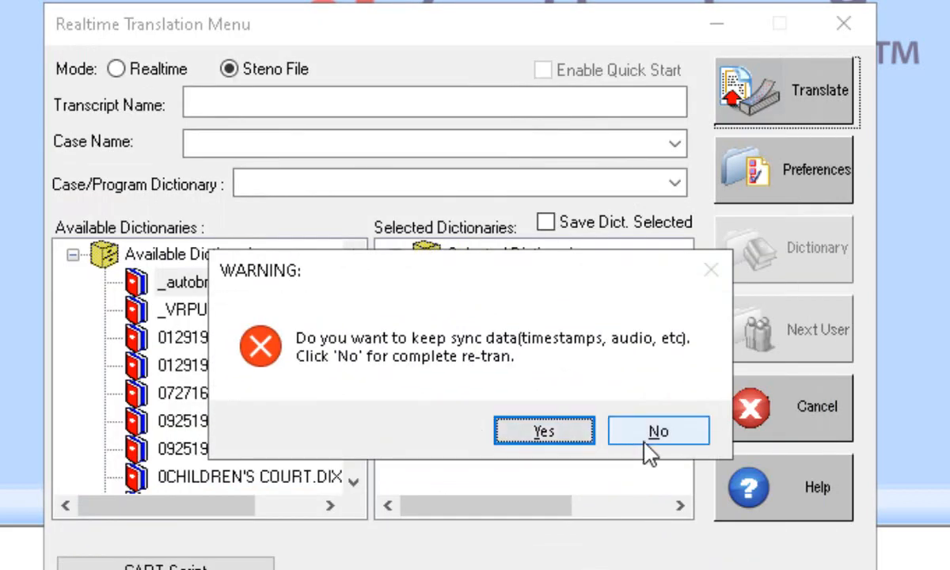
click(645, 444)
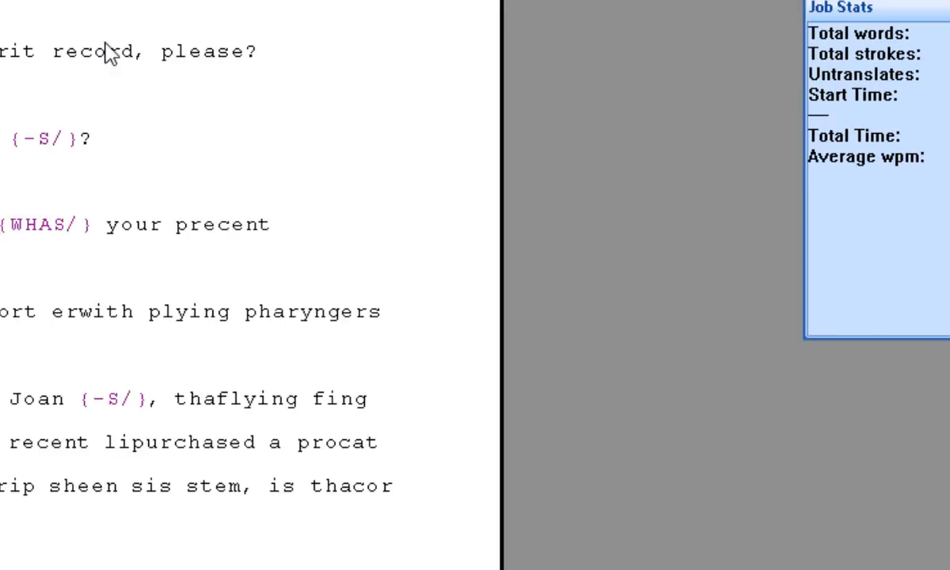
Read the total words in Job Stats, and check the options for showing panels in the editor
click(921, 248)
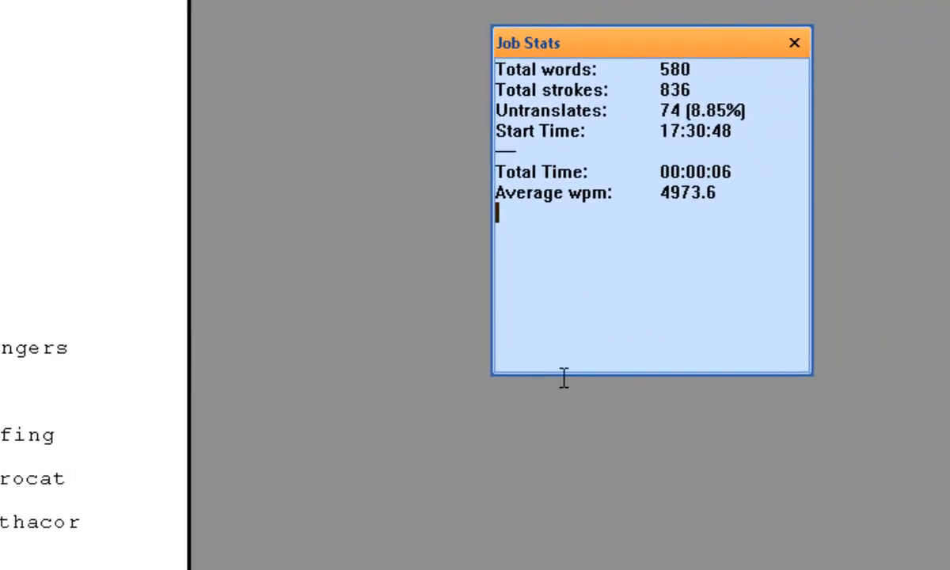
drag(696, 75, 488, 61)
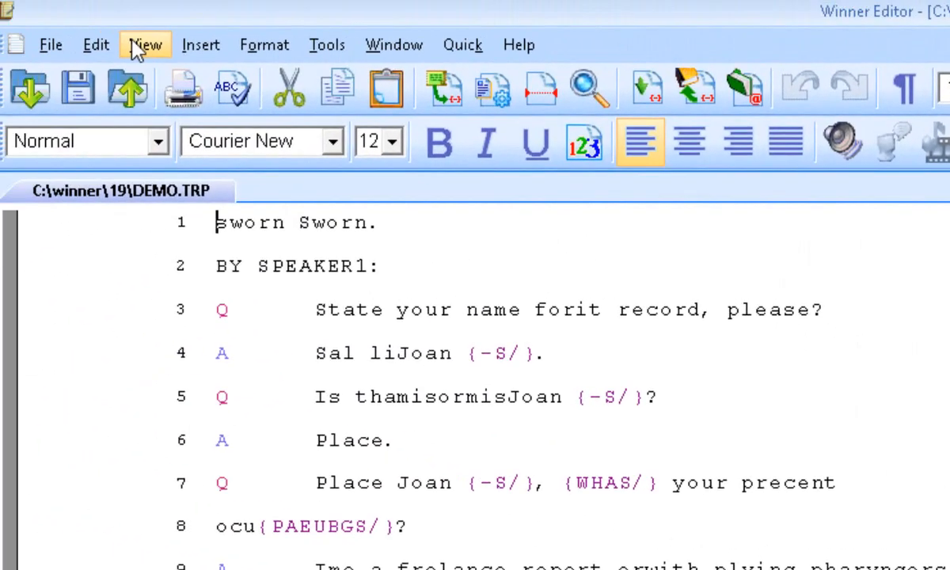
click(143, 44)
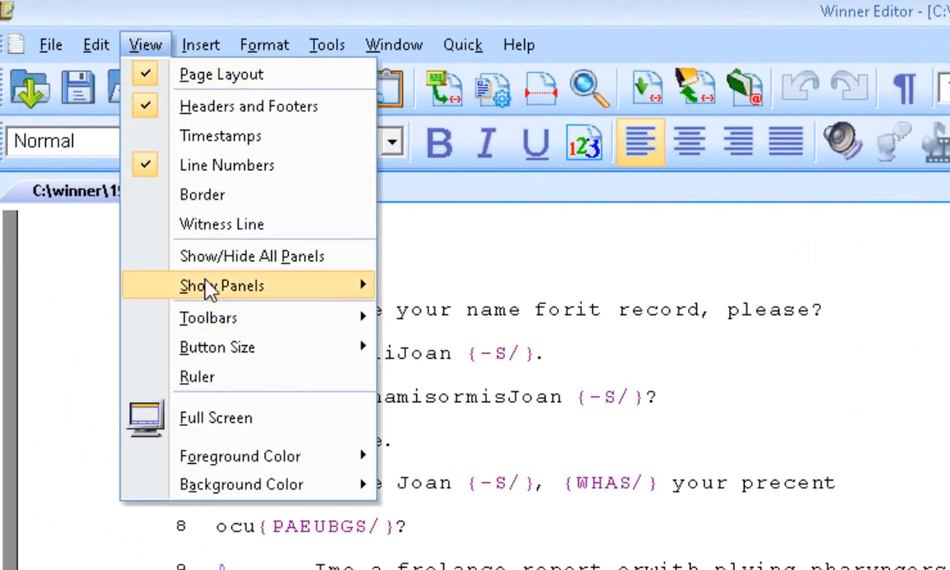
mouse_move(207, 285)
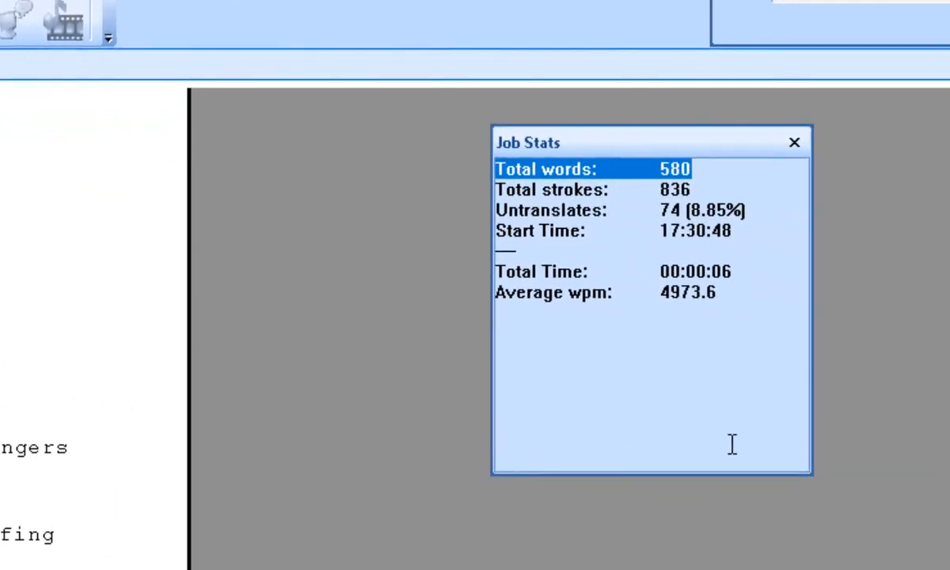
click(728, 444)
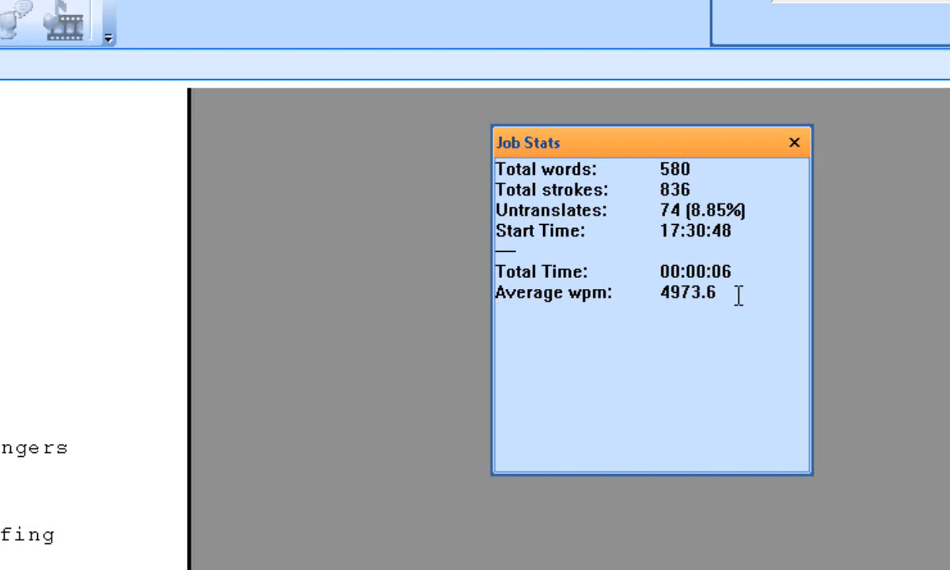
Examine the total time, average wpm, total words, total strokes and untranslates in Job Stats
drag(720, 294, 513, 253)
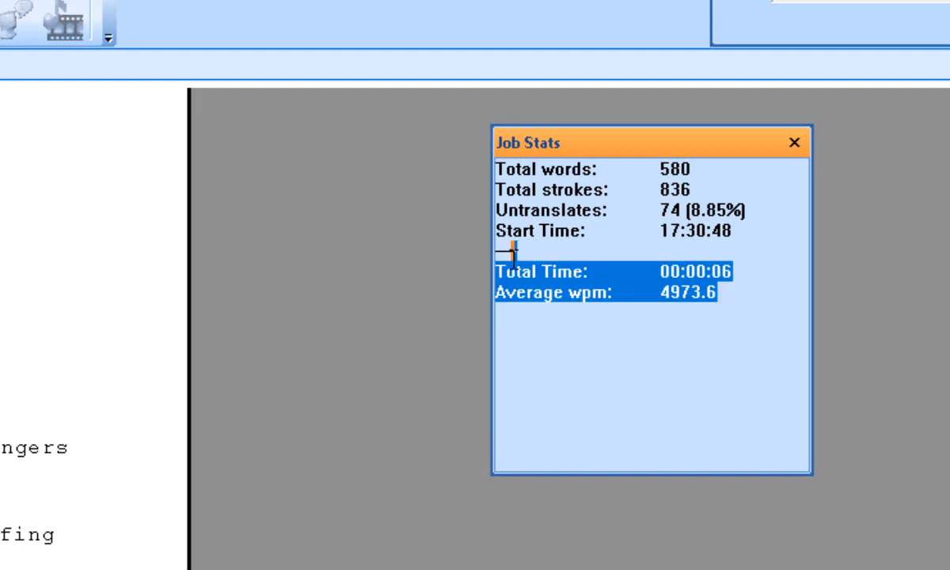
click(686, 418)
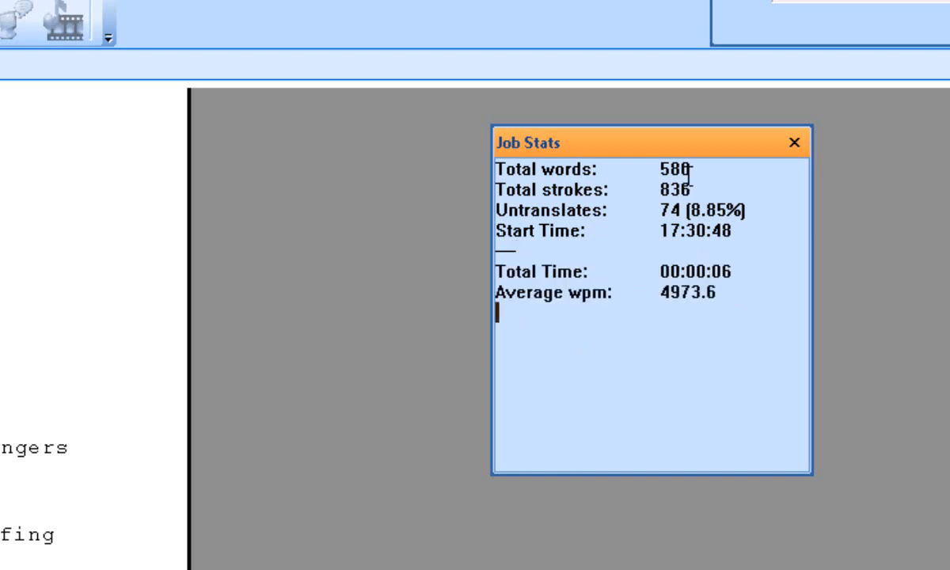
drag(688, 170, 491, 175)
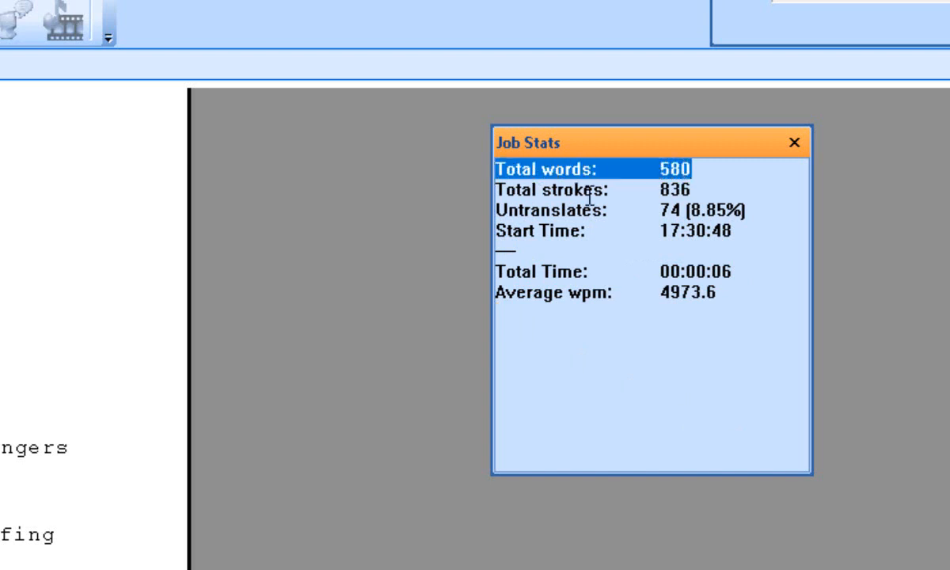
mouse_move(688, 190)
mouse_down()
mouse_move(498, 208)
mouse_move(479, 193)
mouse_up()
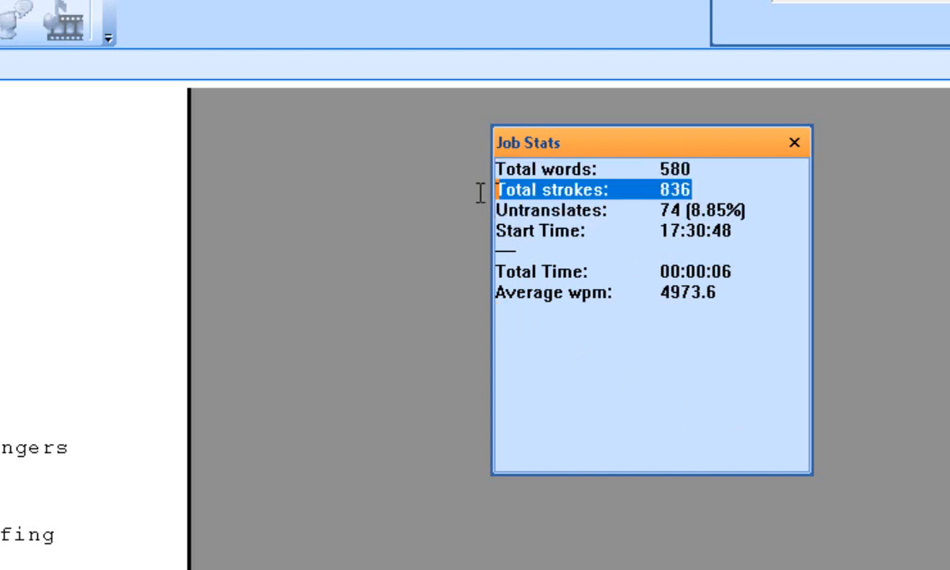
drag(749, 207, 663, 210)
click(684, 210)
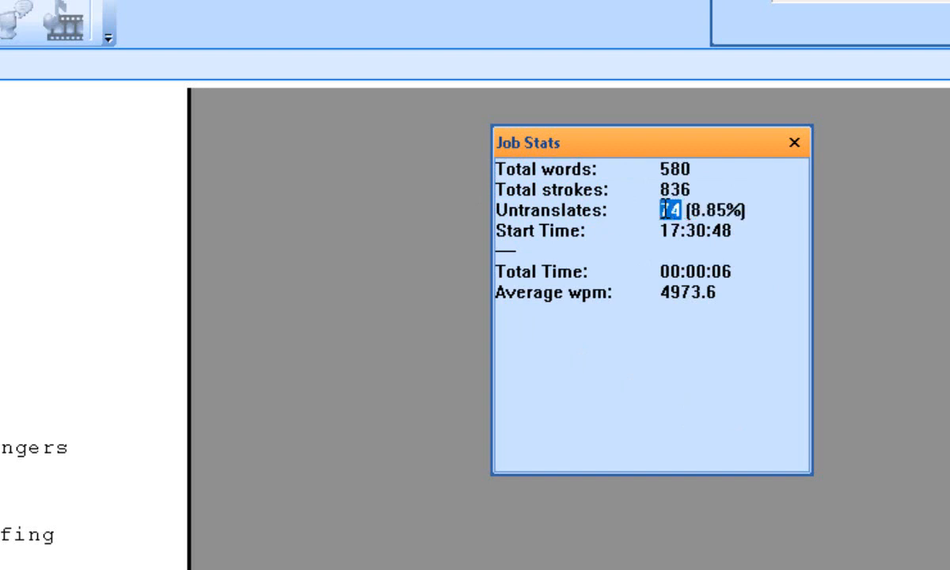